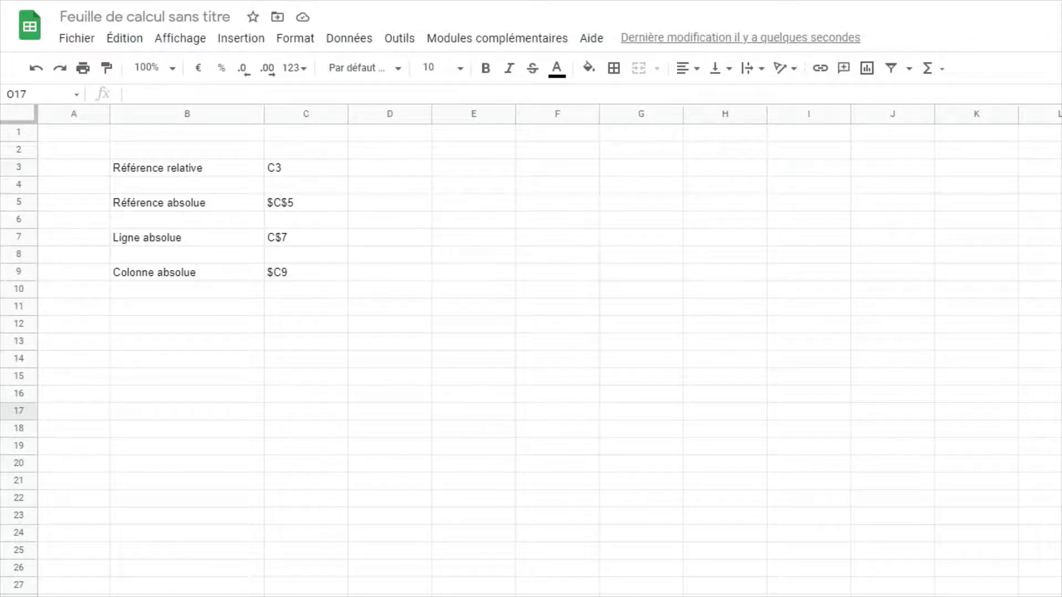
Enter =ARRONDI(B3;0) in C3 to round 215,2 to 215.
key(Down)
key(Right)
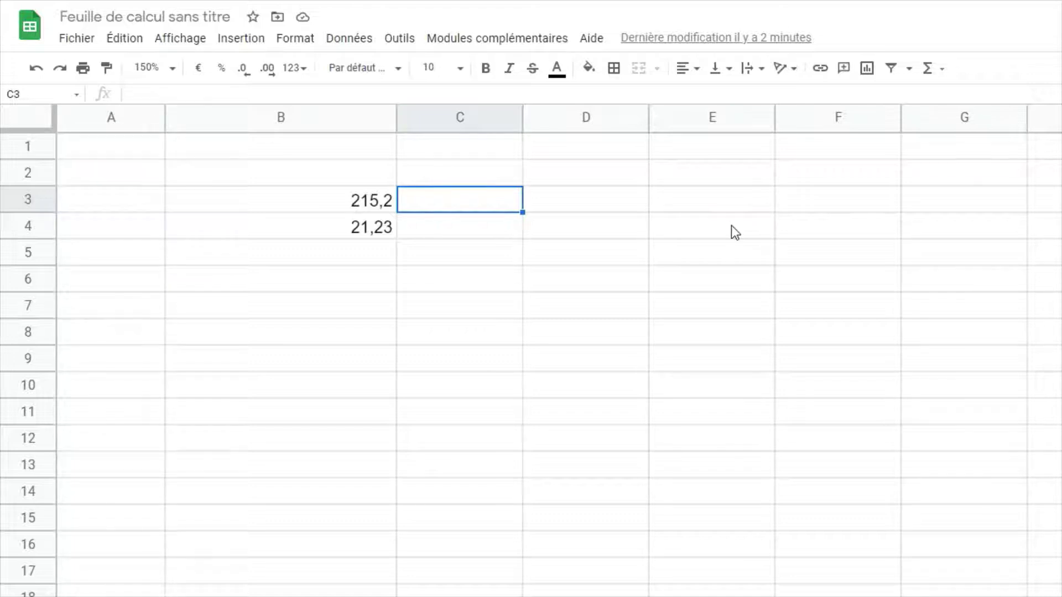
text(=arro)
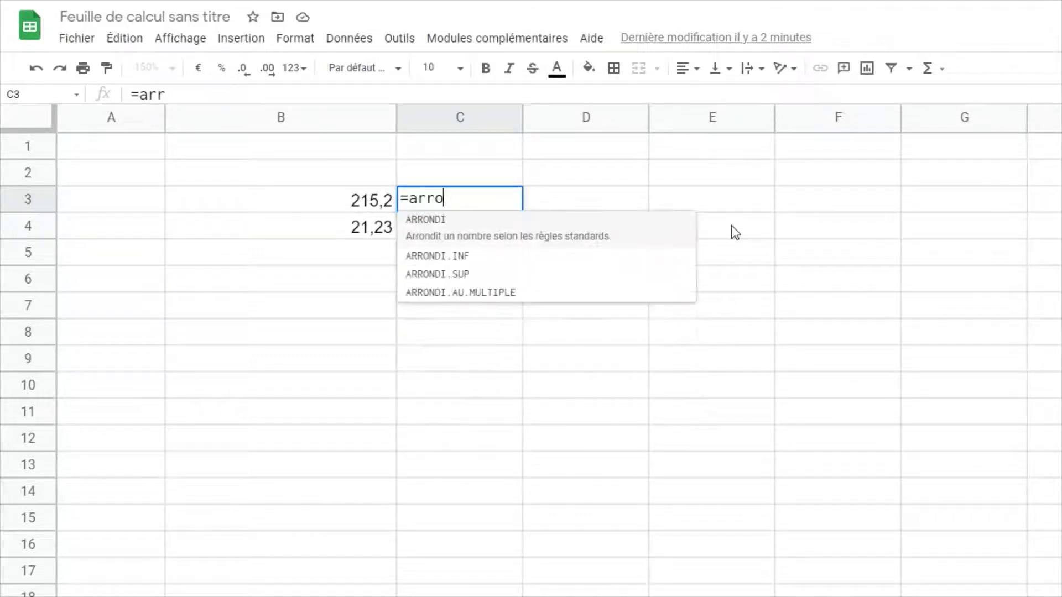
text(ndi)
text(()
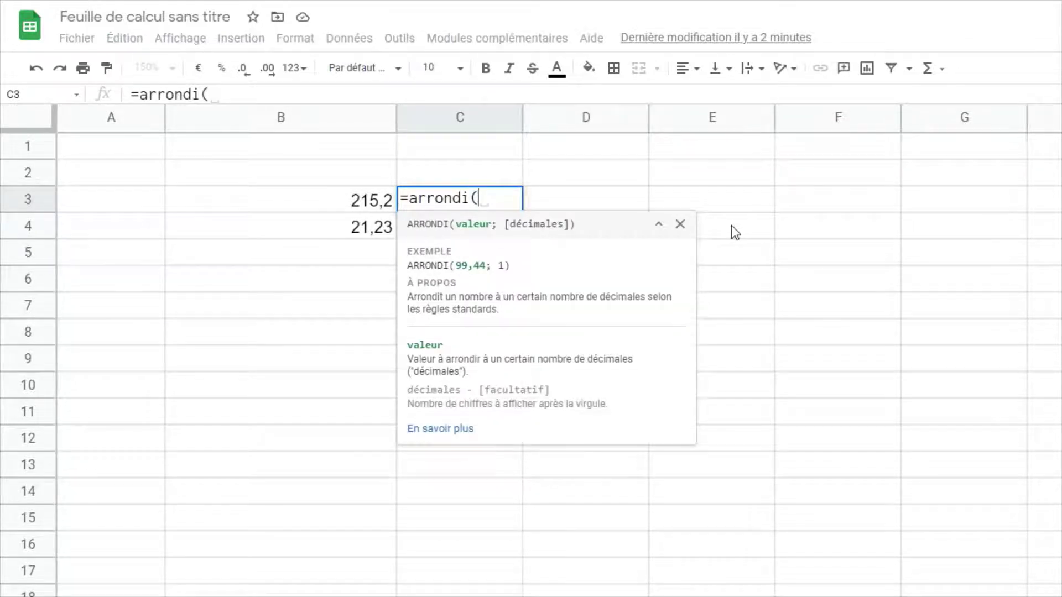
key(Left)
text(;)
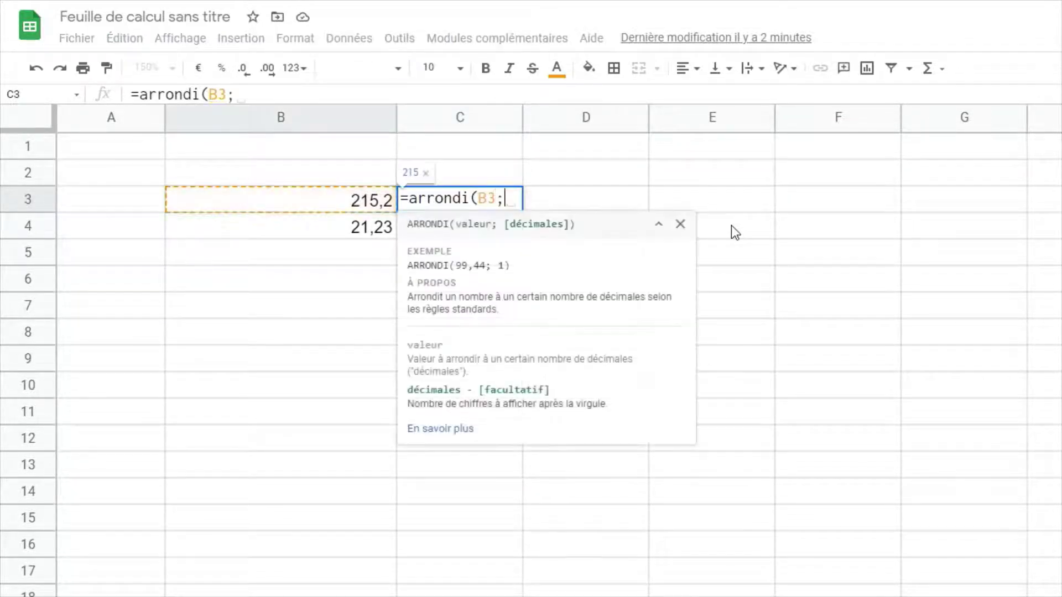
text(0))
key(Return)
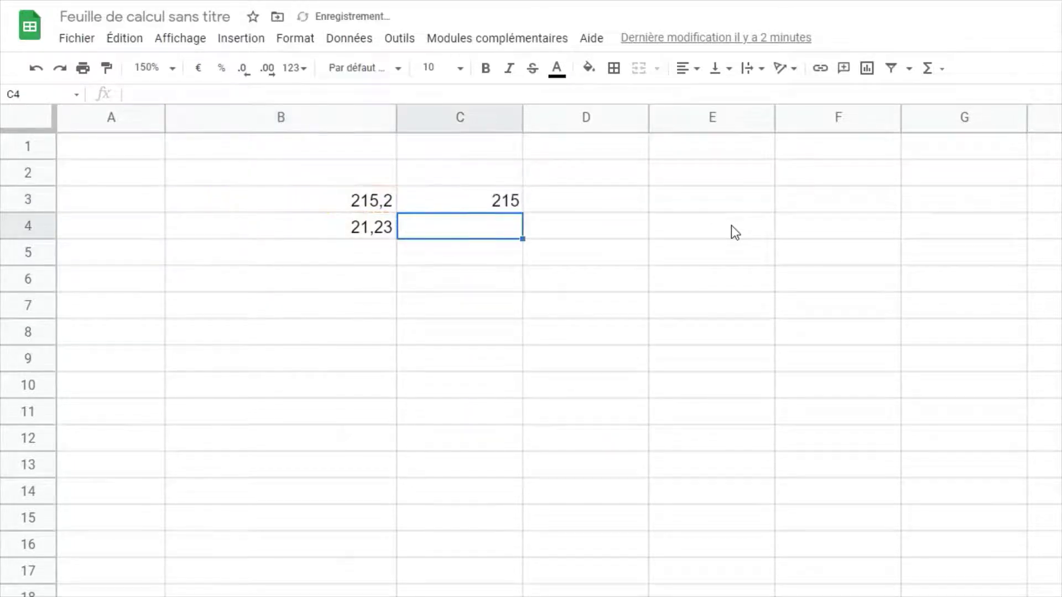
Fill the rounding formula down to C4 and inspect its shifted B4 reference.
click(506, 198)
drag(520, 211, 526, 237)
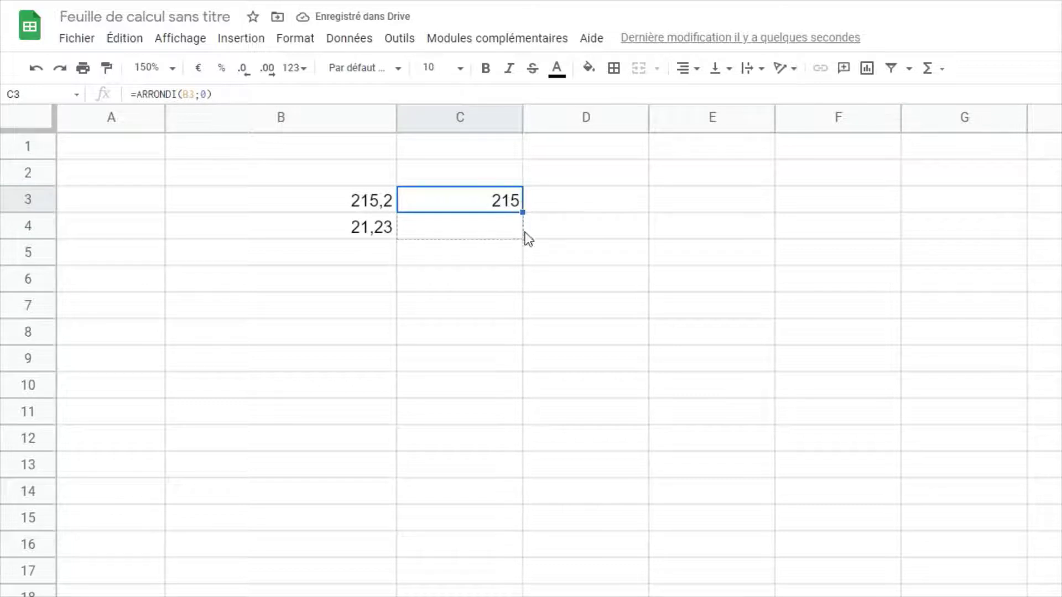
click(533, 287)
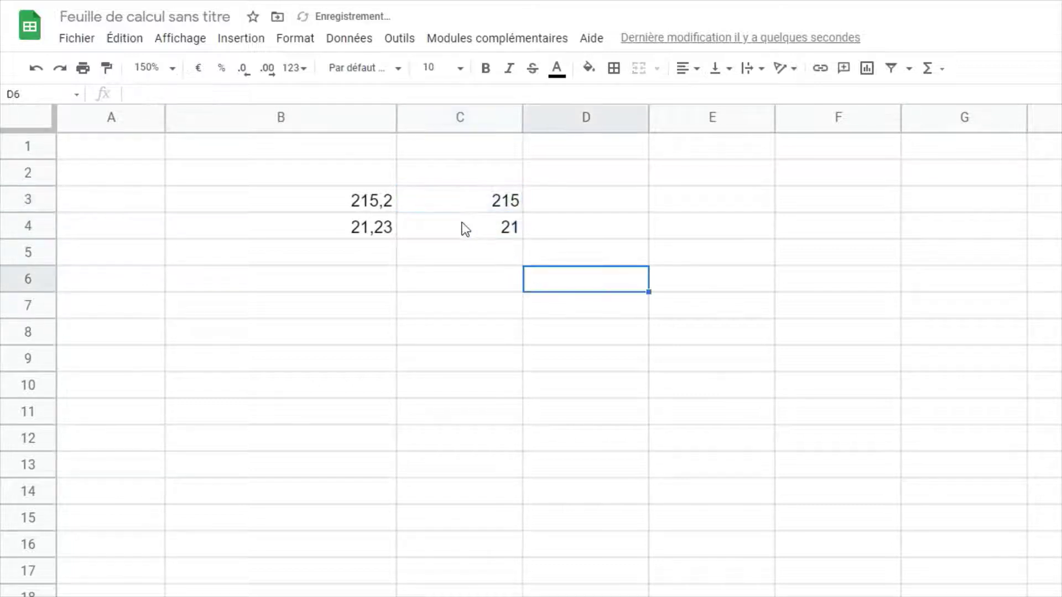
click(465, 227)
click(226, 96)
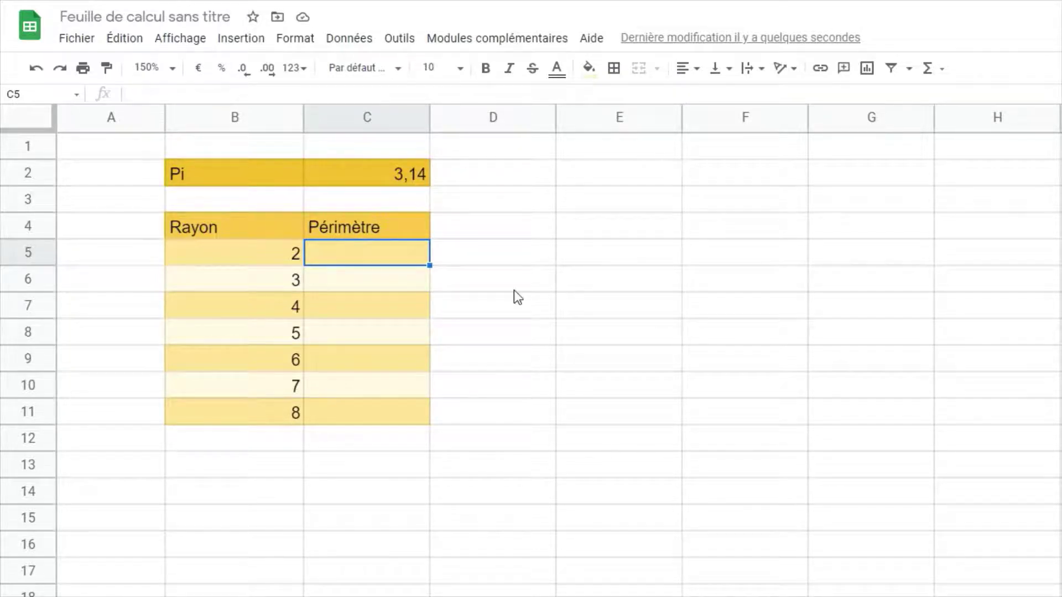
Enter =2*$C$2*B5 in C5, making the Pi reference in C2 absolute.
text(=)
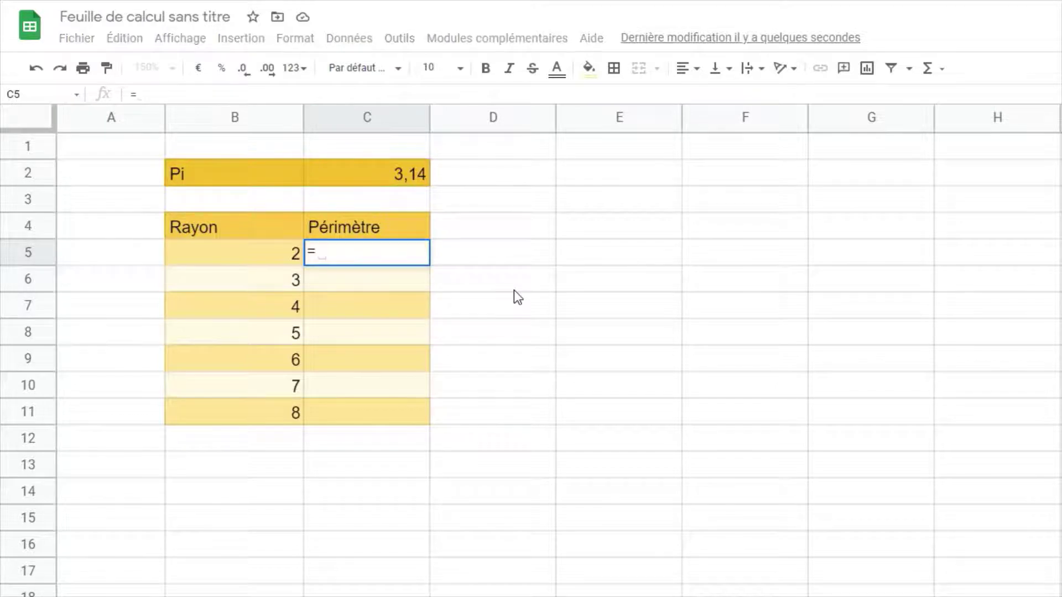
text(2*)
click(368, 183)
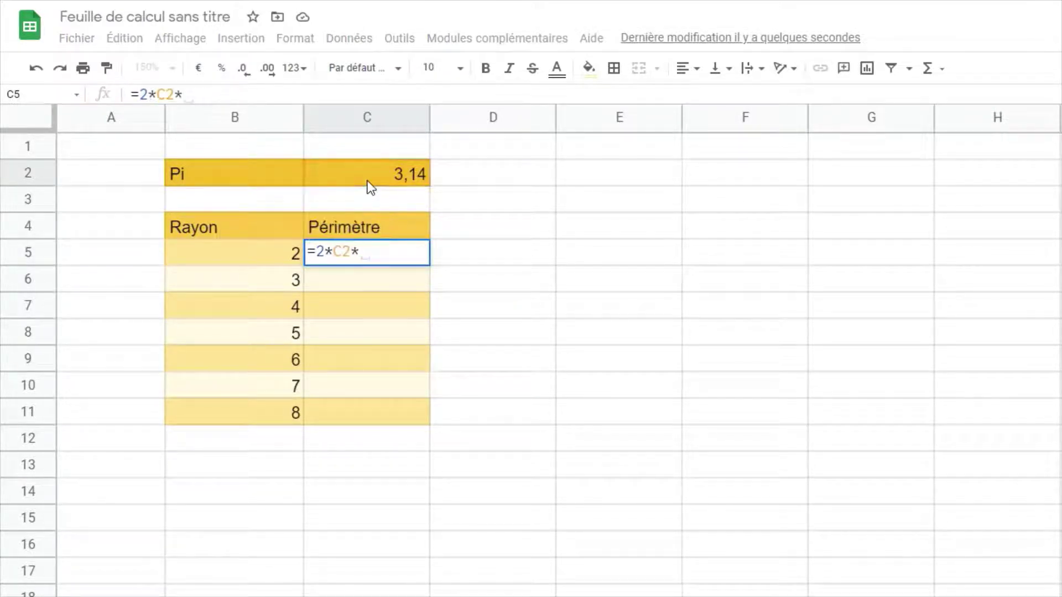
key(Left)
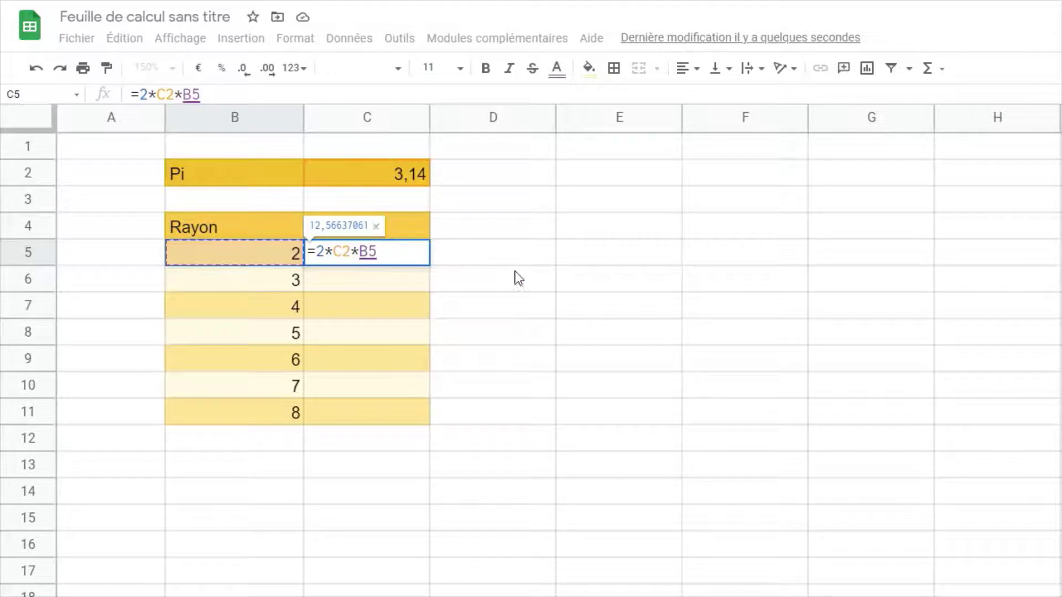
click(333, 252)
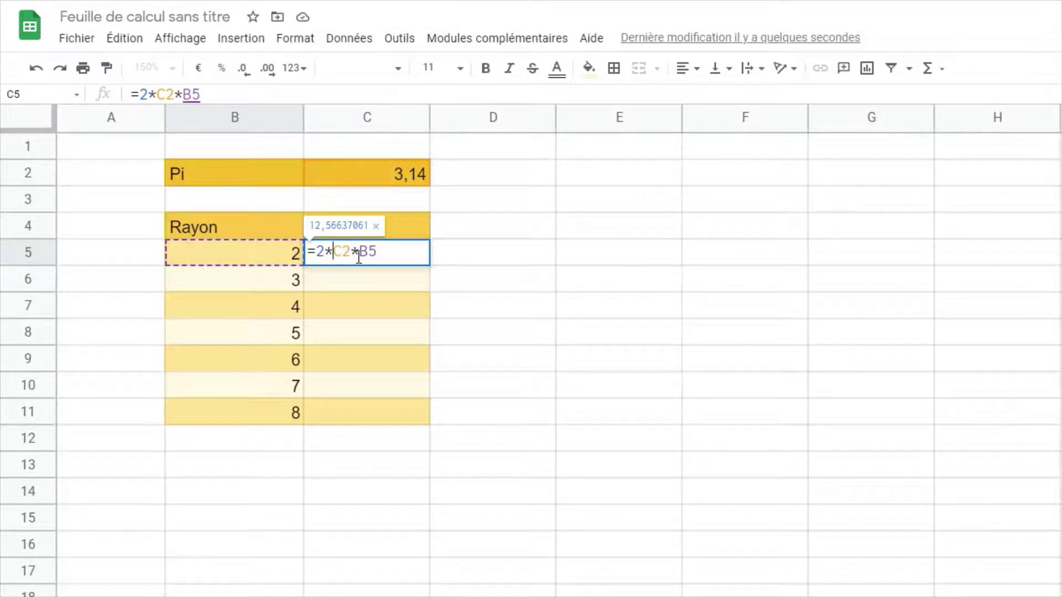
text($)
click(350, 251)
text($)
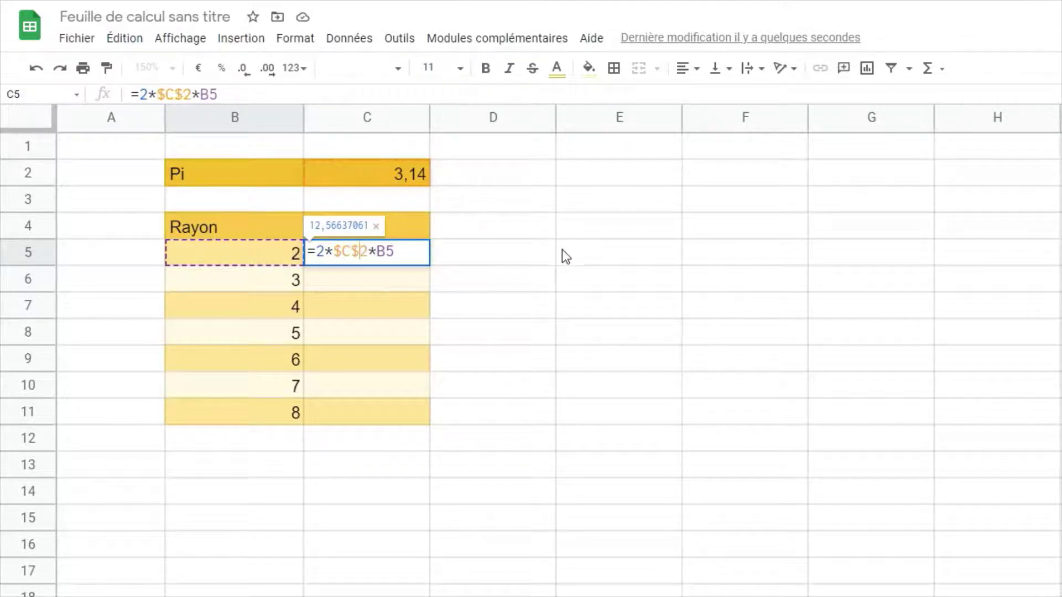
key(Return)
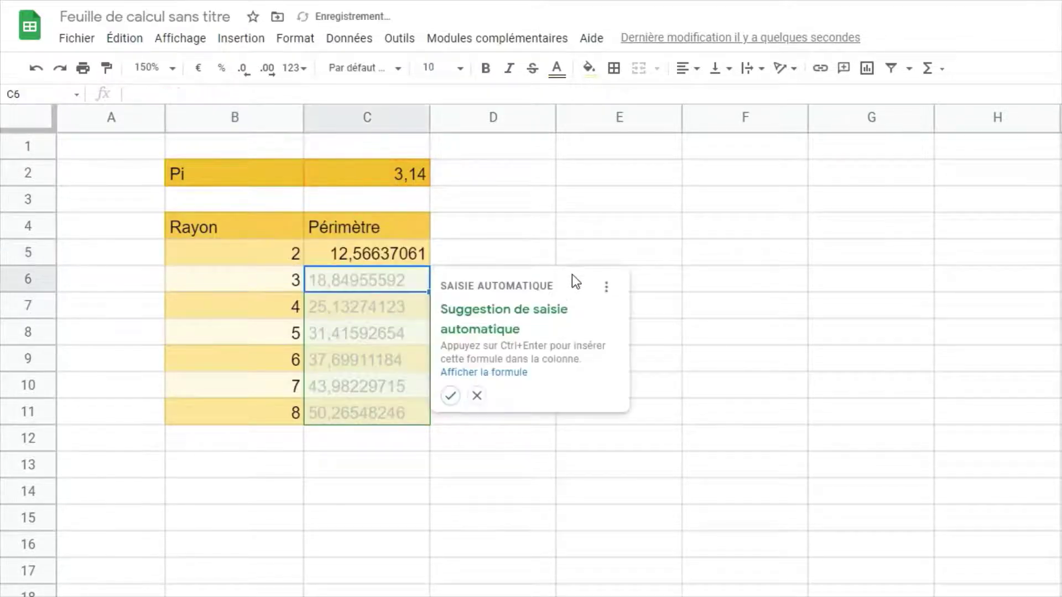
Accept the suggested autofill for C6:C11 and check the copied formulas in C7, C8, C10 and C11.
click(451, 395)
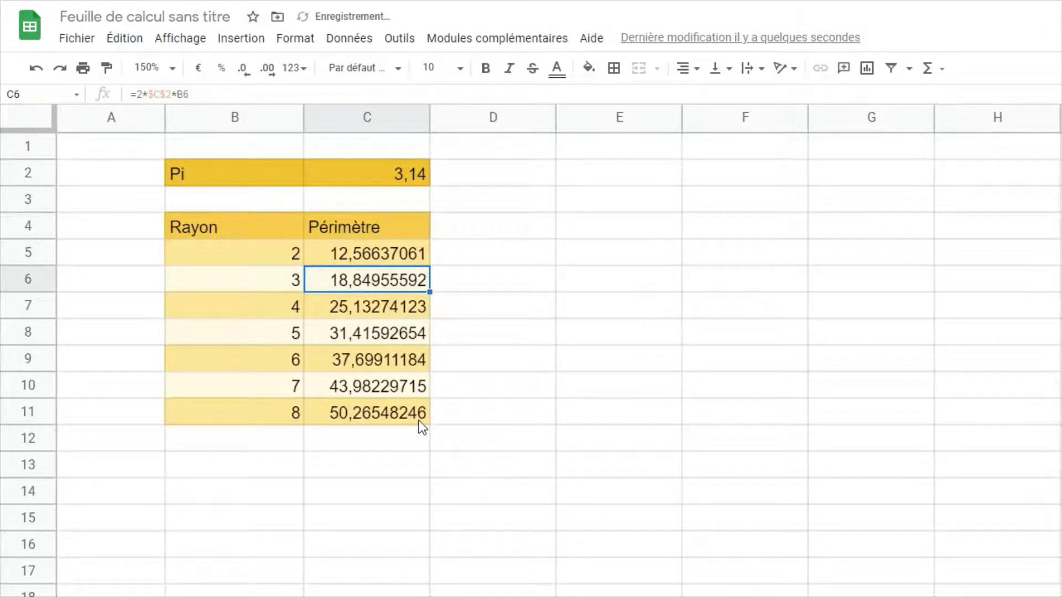
click(387, 412)
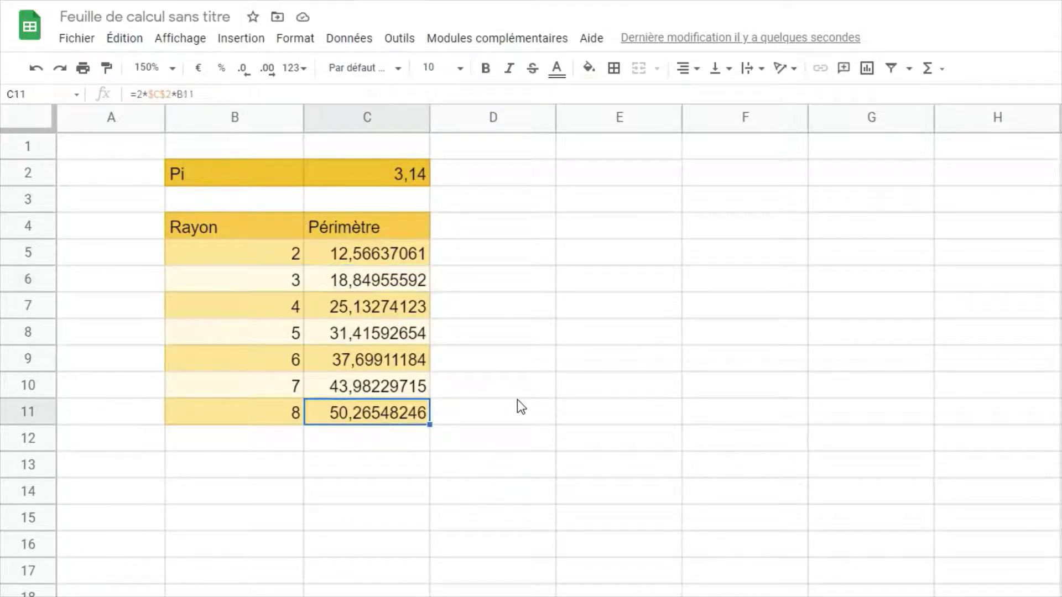
click(412, 387)
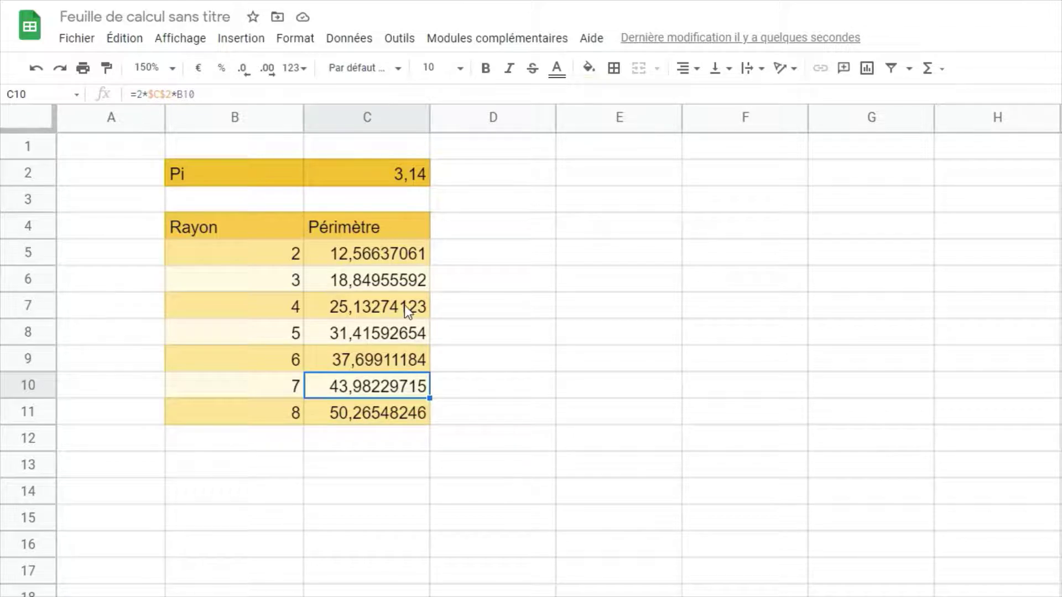
click(405, 304)
click(408, 334)
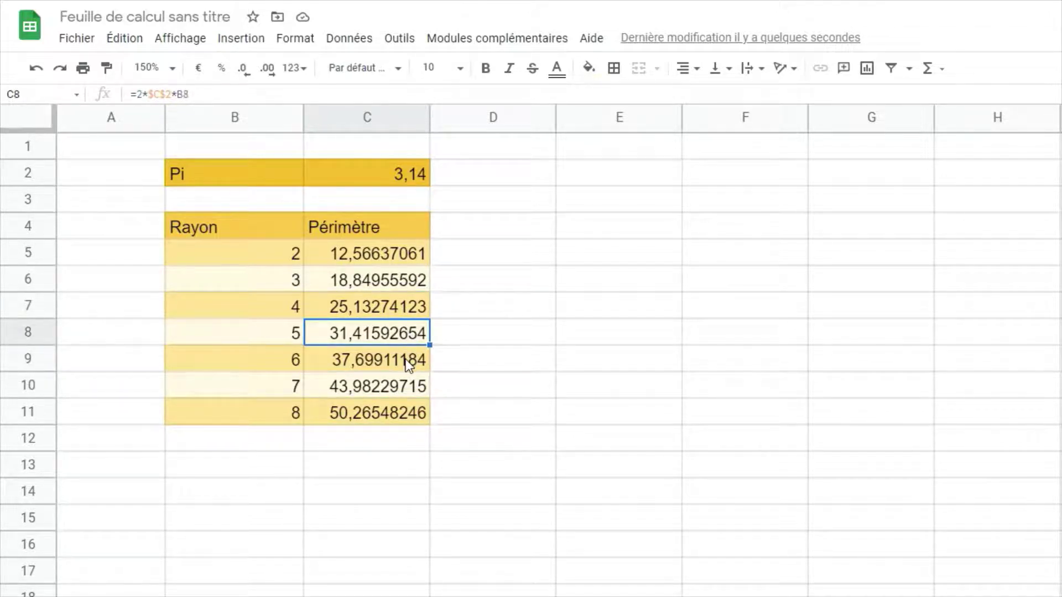
key(Right)
key(Right)
key(Up)
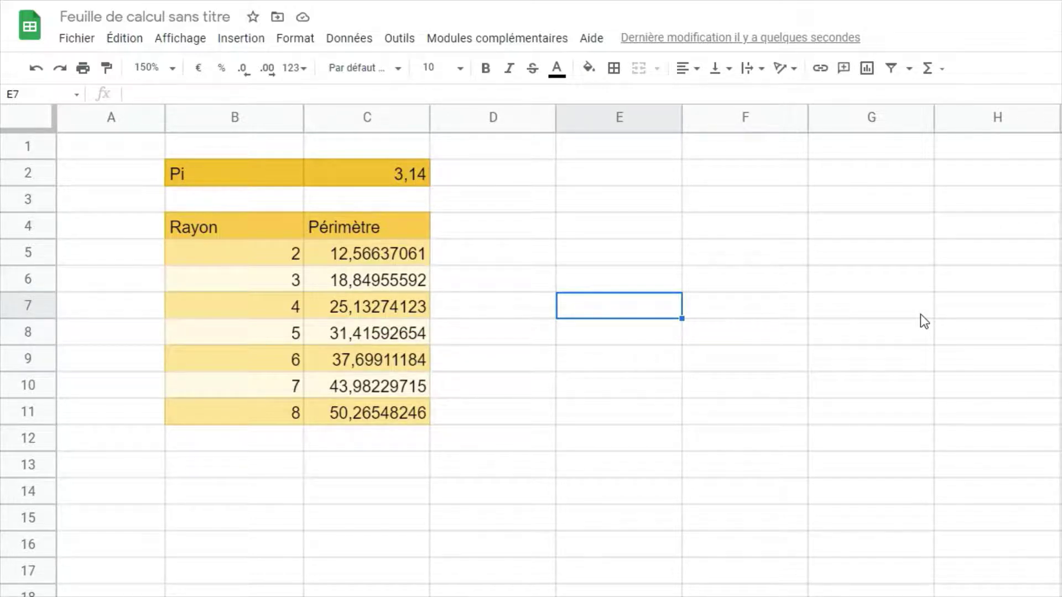
Enter =D1 in E7 and convert it to the absolute reference $D$1 with F4.
text(=)
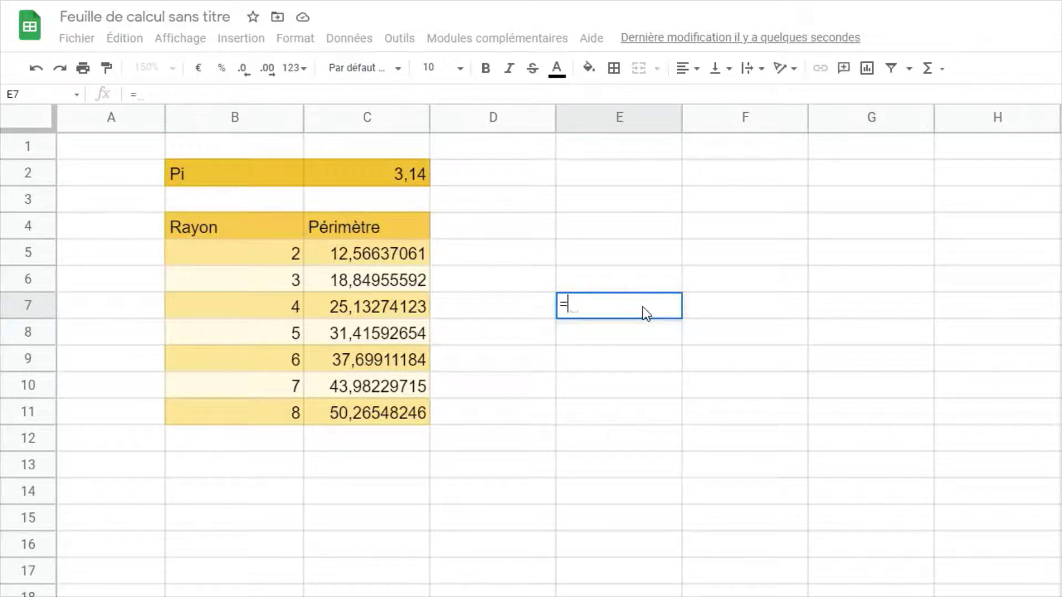
text(D)
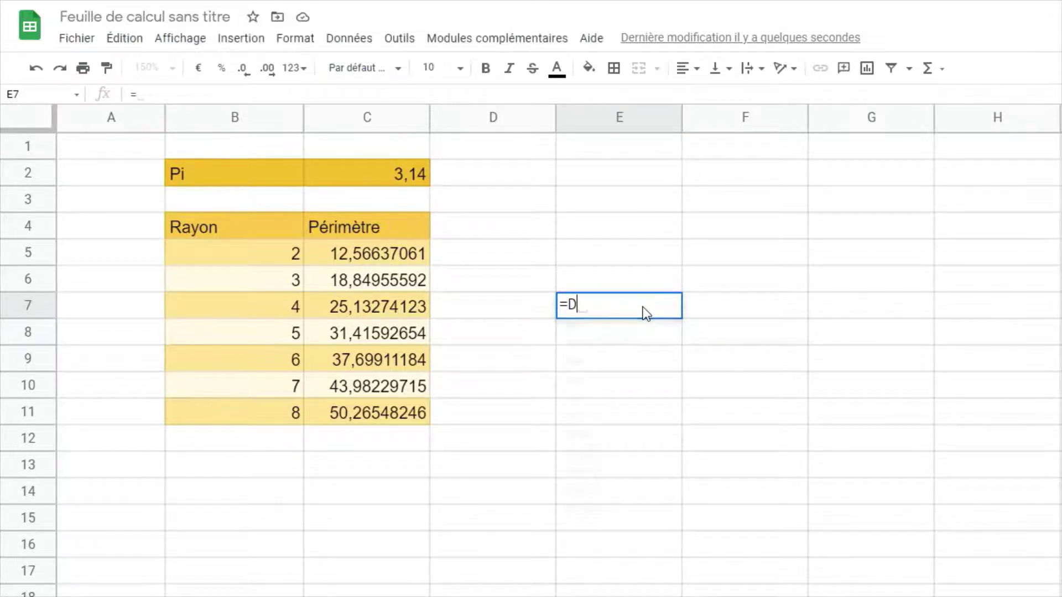
text(1)
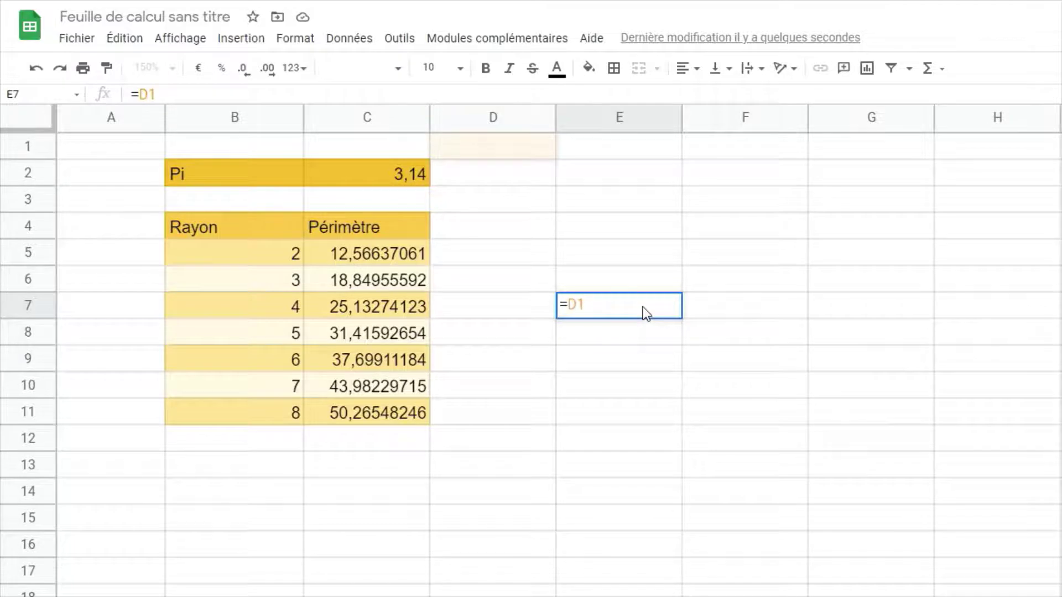
key(F4)
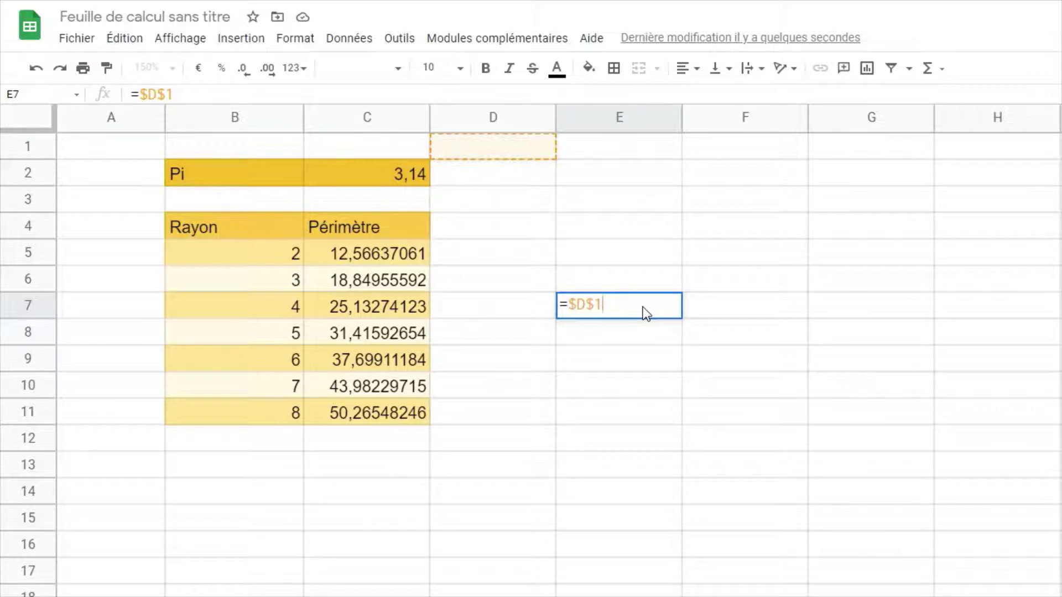
scroll(808, 535, down, 2)
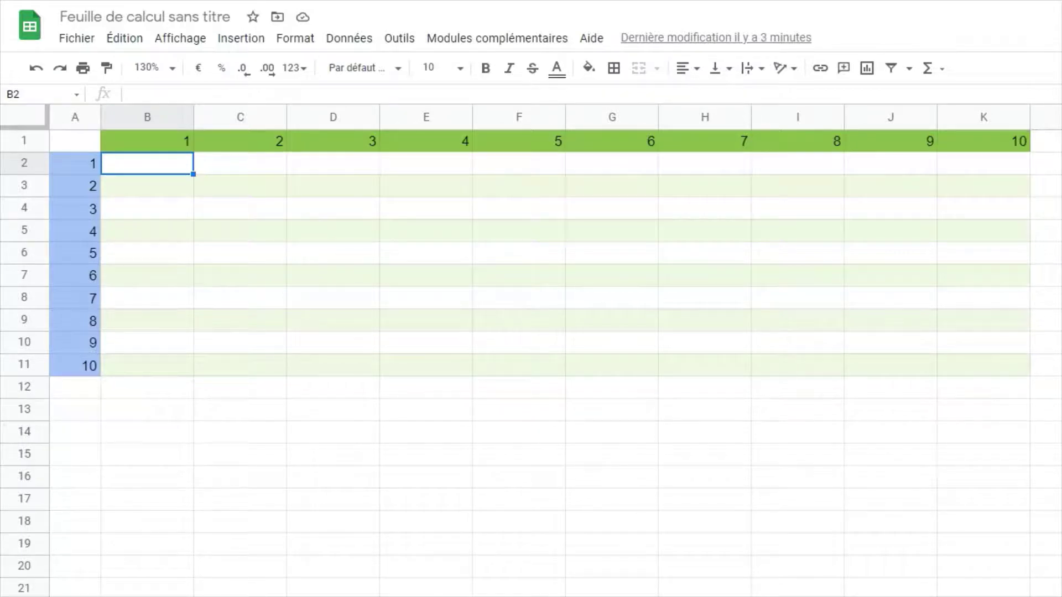
Enter =A2*B1 in B2, then edit it to =A2*B$1 to lock row 1.
text(=)
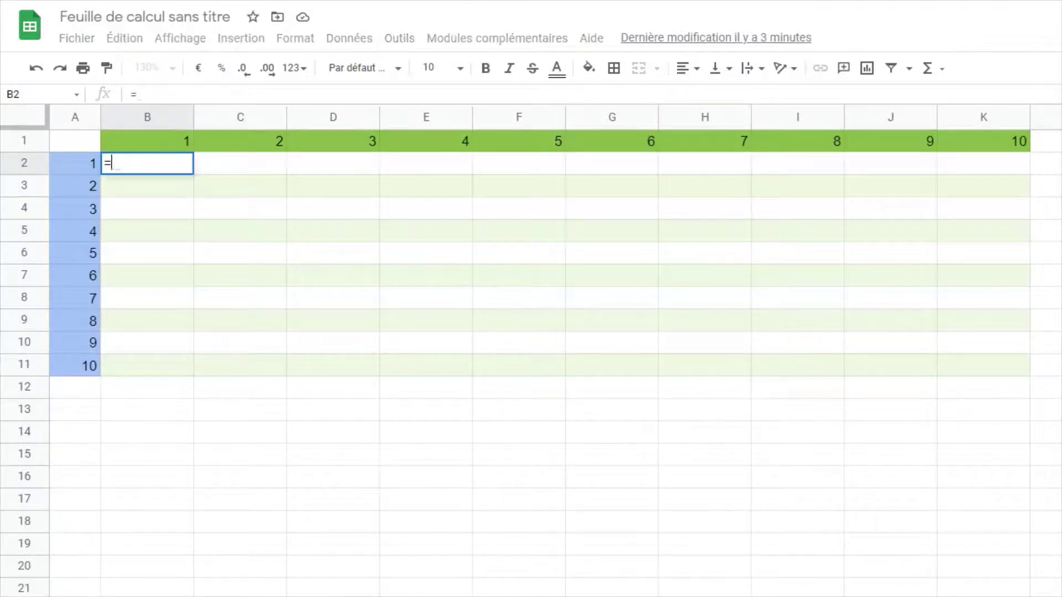
key(Left)
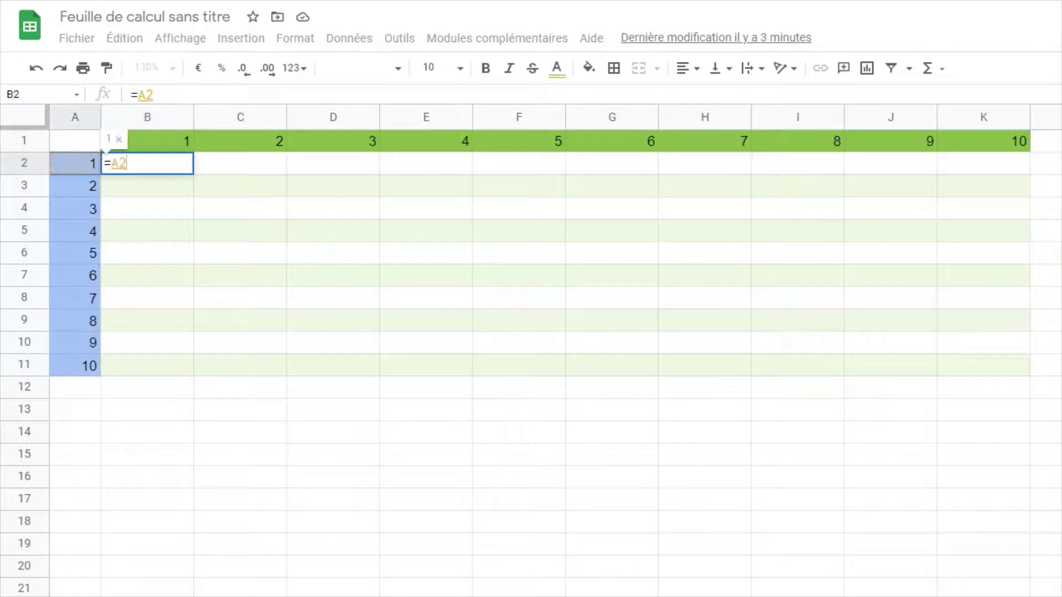
text(*)
text(B1)
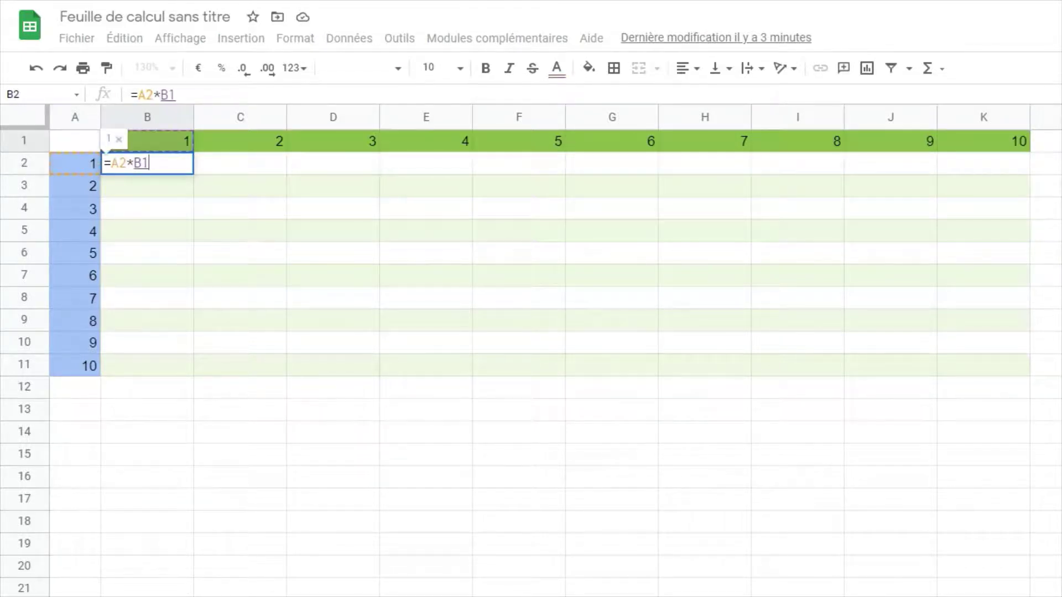
key(Return)
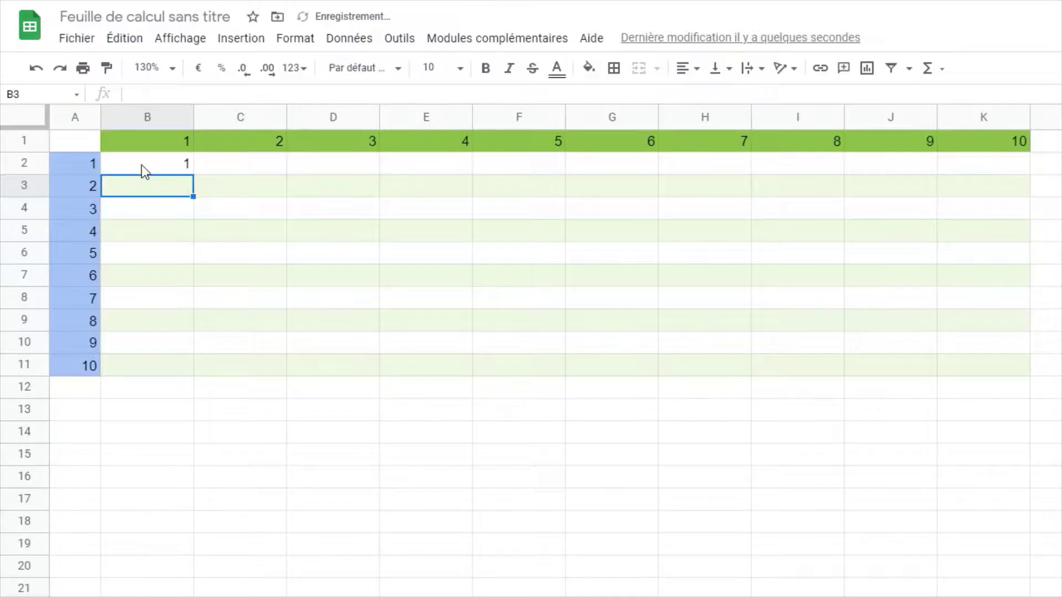
click(142, 169)
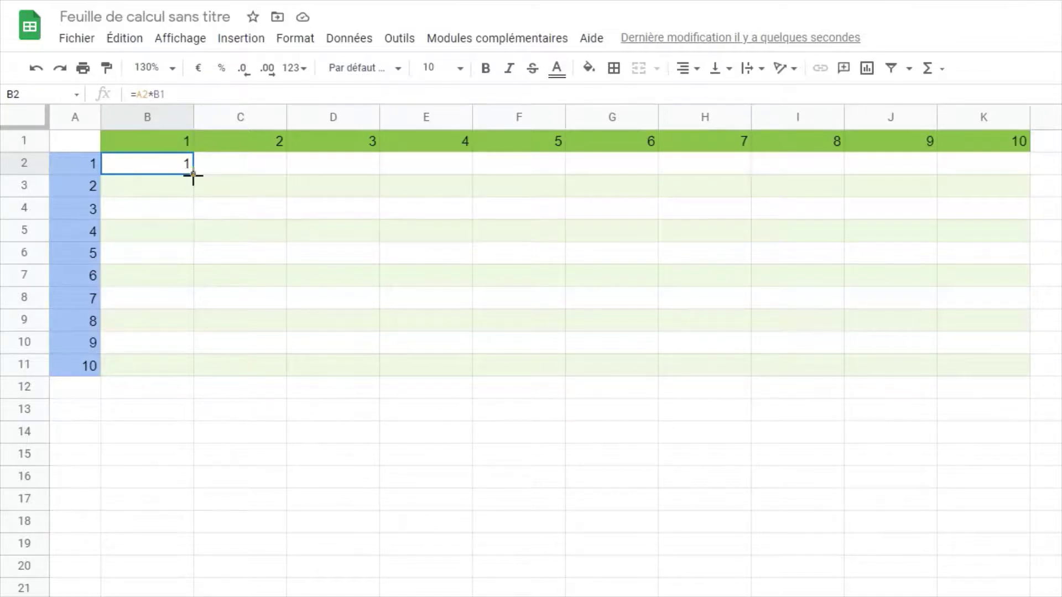
double_click(173, 173)
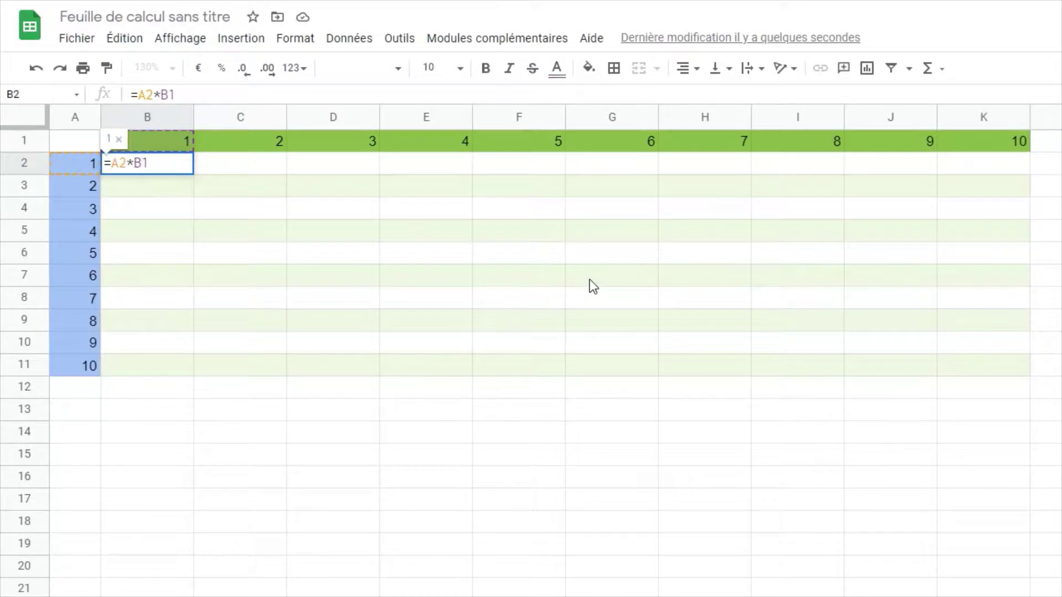
text($)
key(Return)
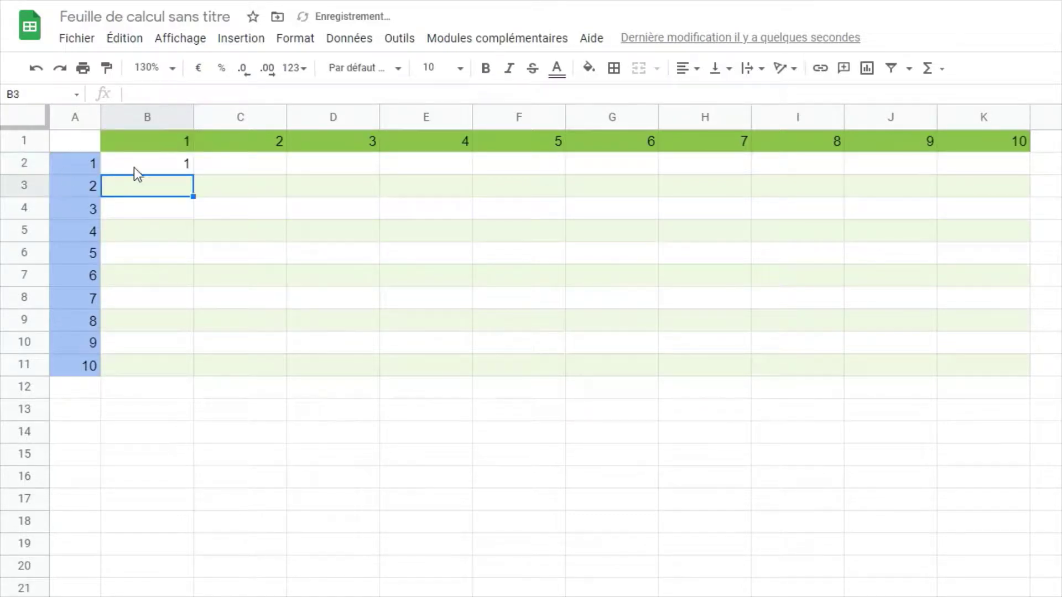
Fill B2's formula down to B11 and check the copies in B3, B5, B7, B9 and B10.
click(134, 167)
drag(194, 176, 184, 364)
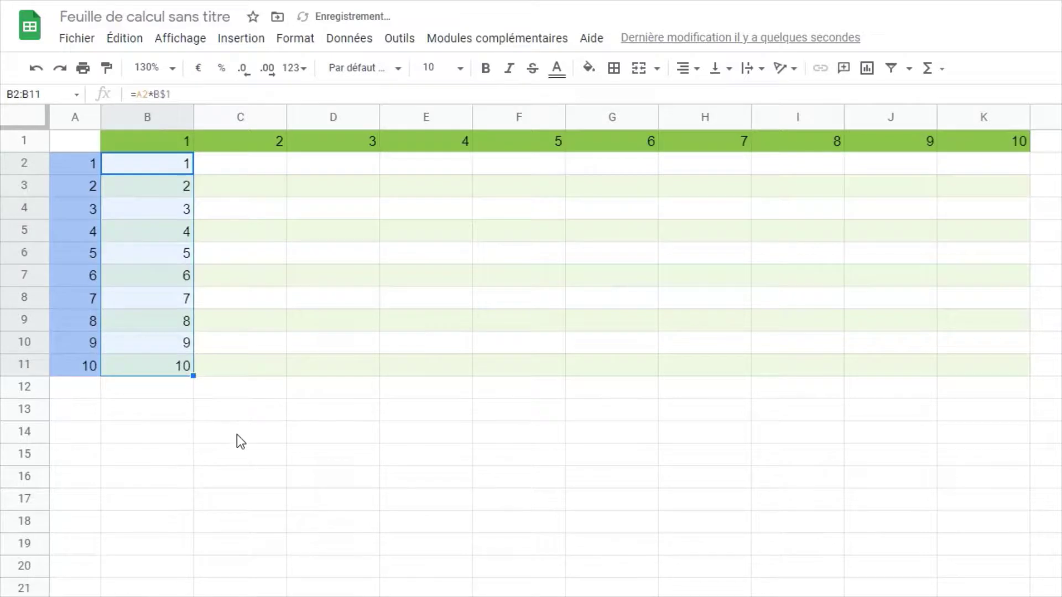
click(187, 278)
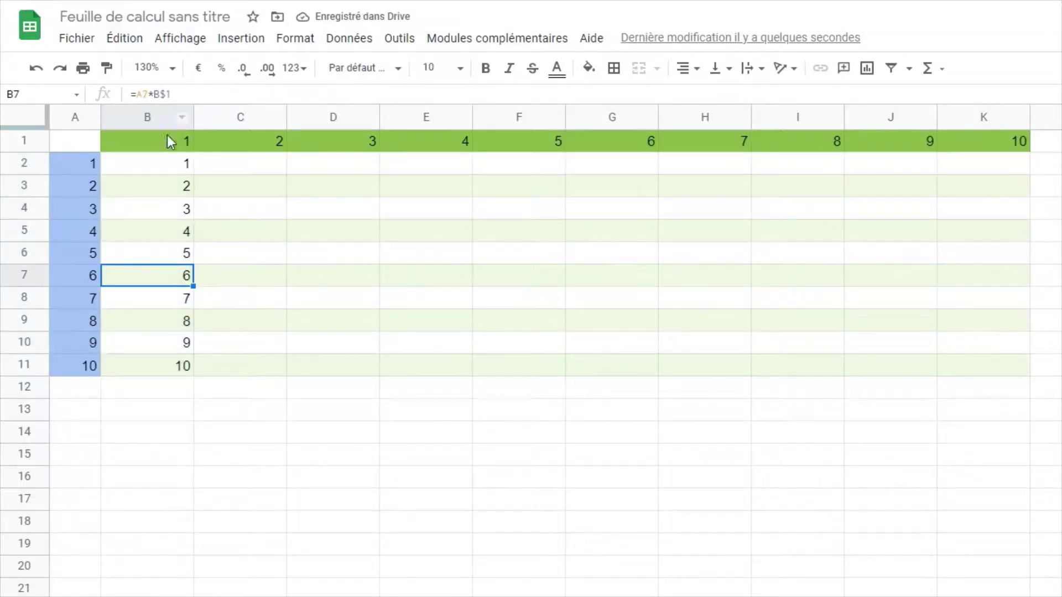
click(185, 237)
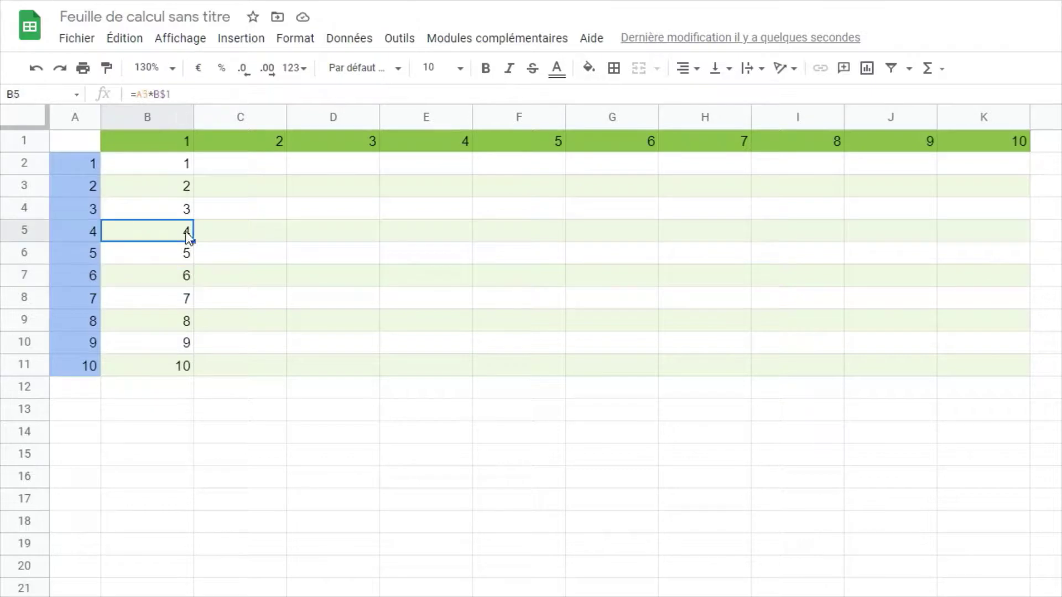
click(173, 190)
click(177, 323)
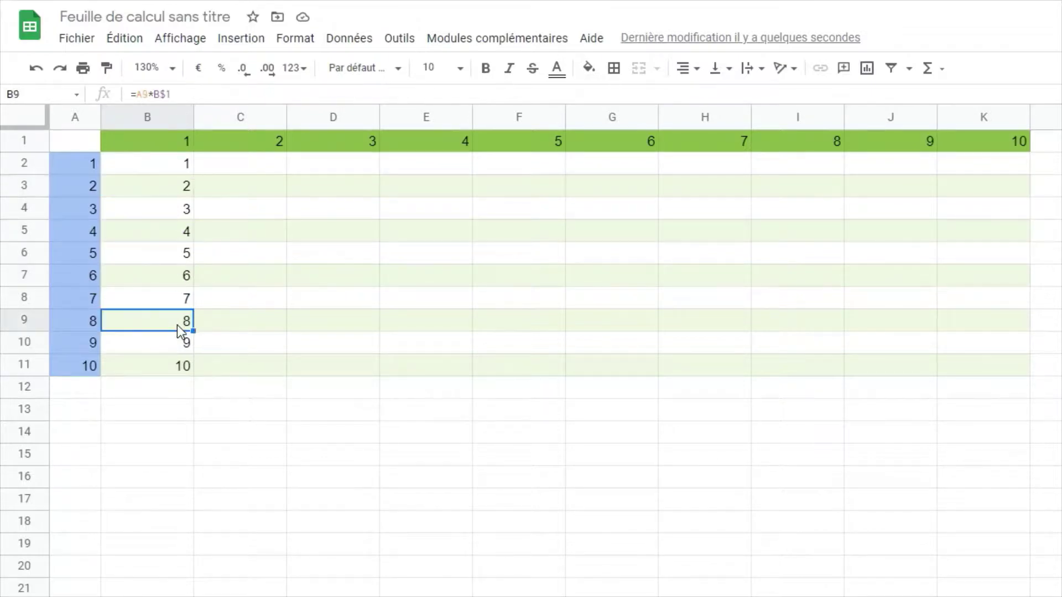
click(177, 347)
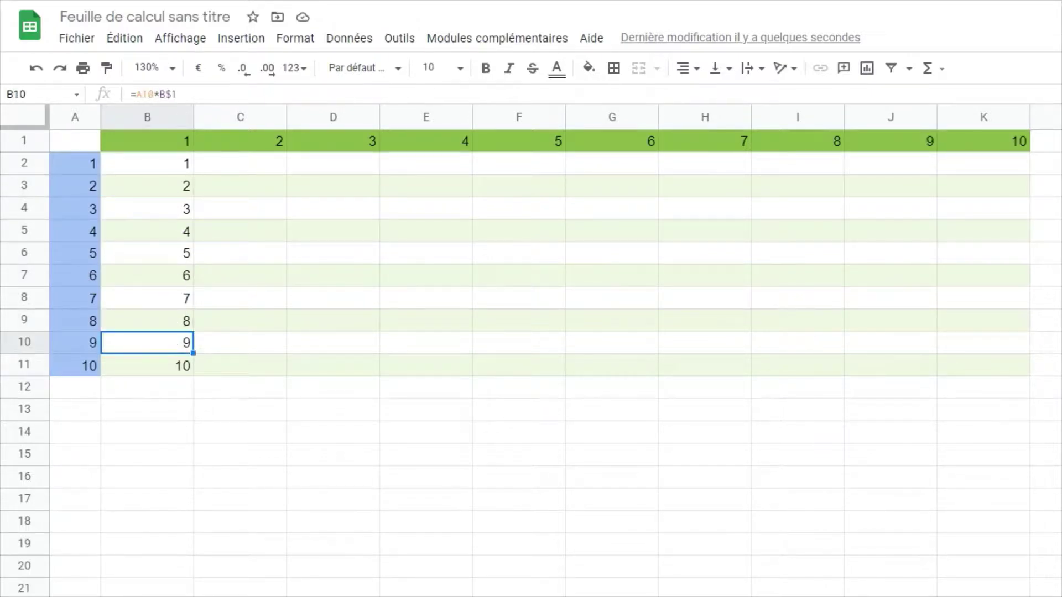
click(425, 432)
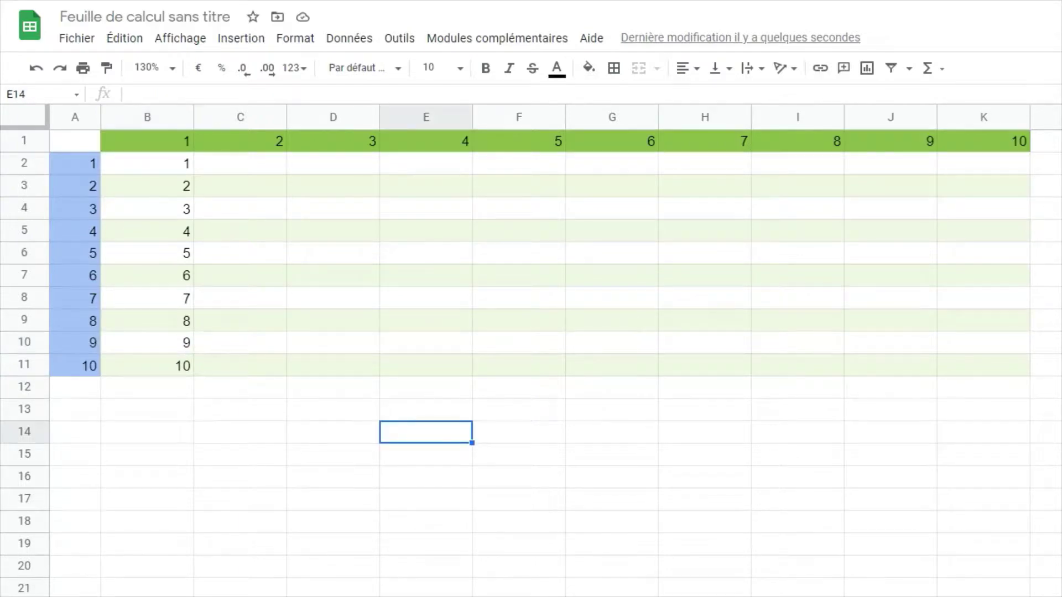
text(=b1)
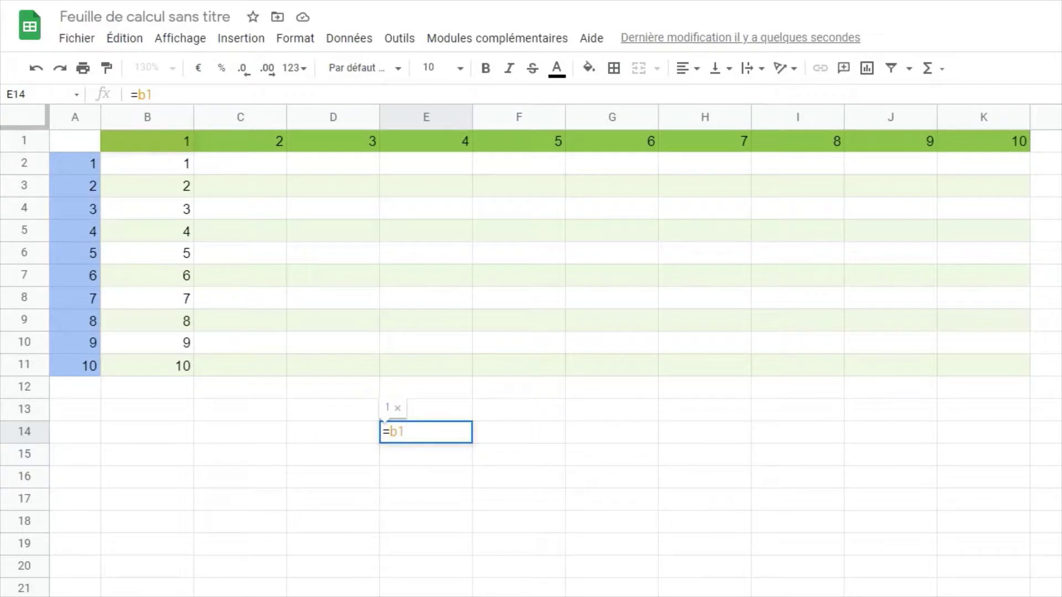
key(Left)
text($)
key(End)
key(Return)
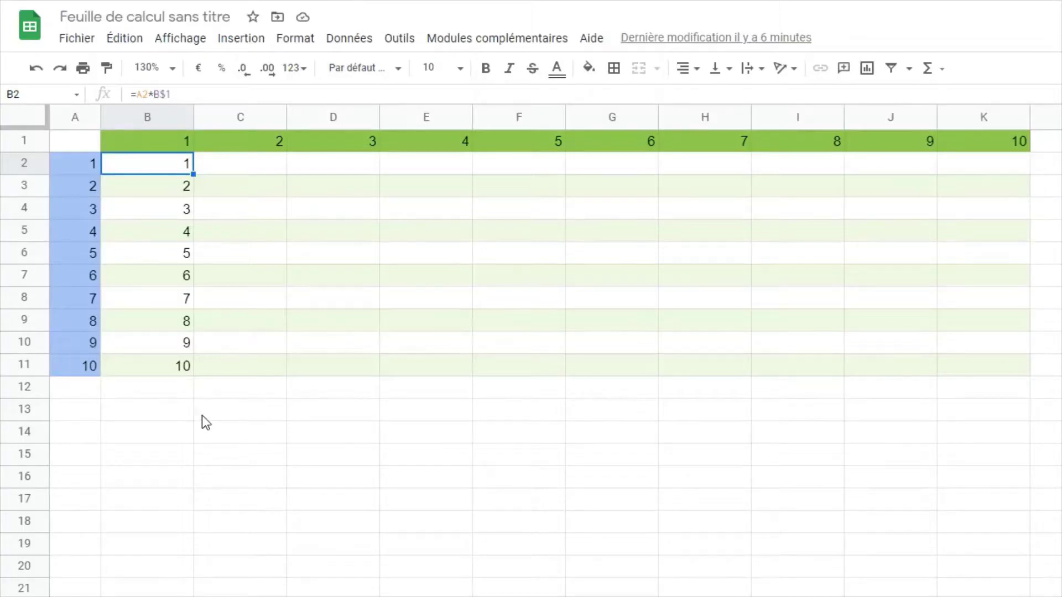
Change B2 to =$A2*B$1 and fill it across to K2 and down to row 11.
double_click(151, 167)
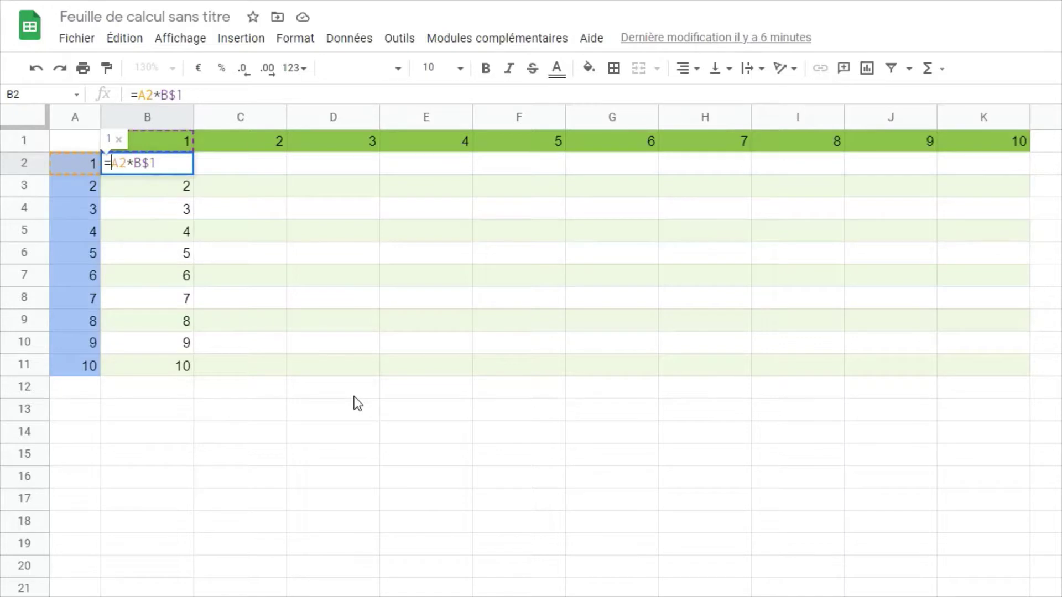
text($)
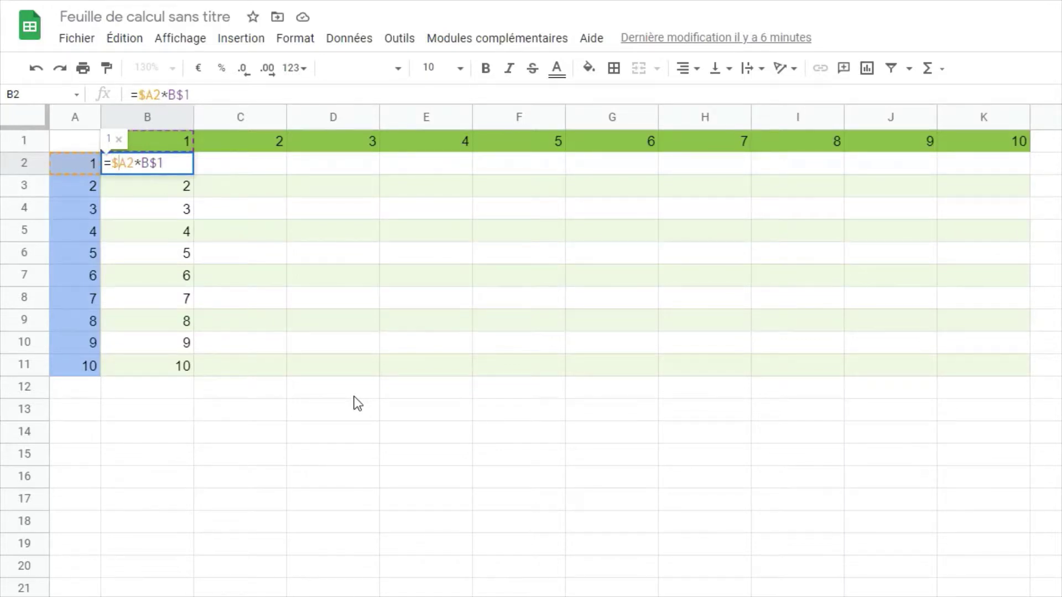
key(Return)
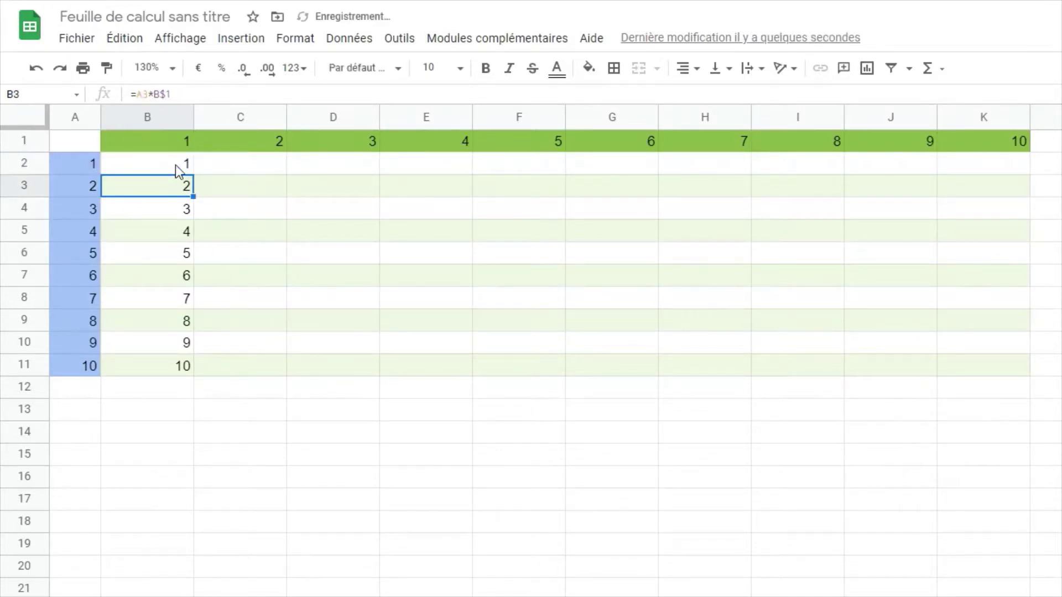
click(175, 165)
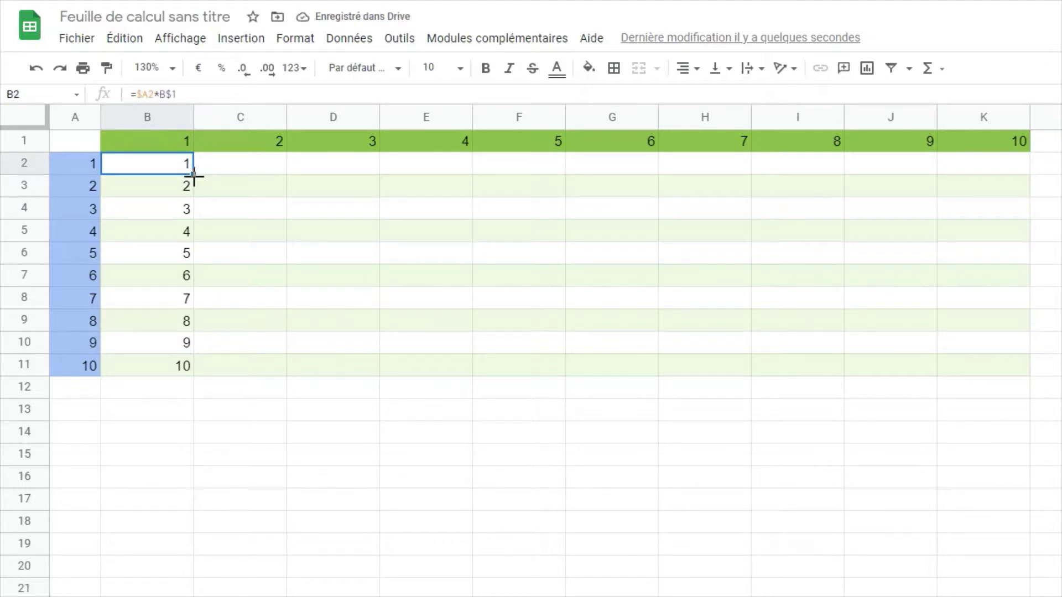
drag(193, 176, 989, 191)
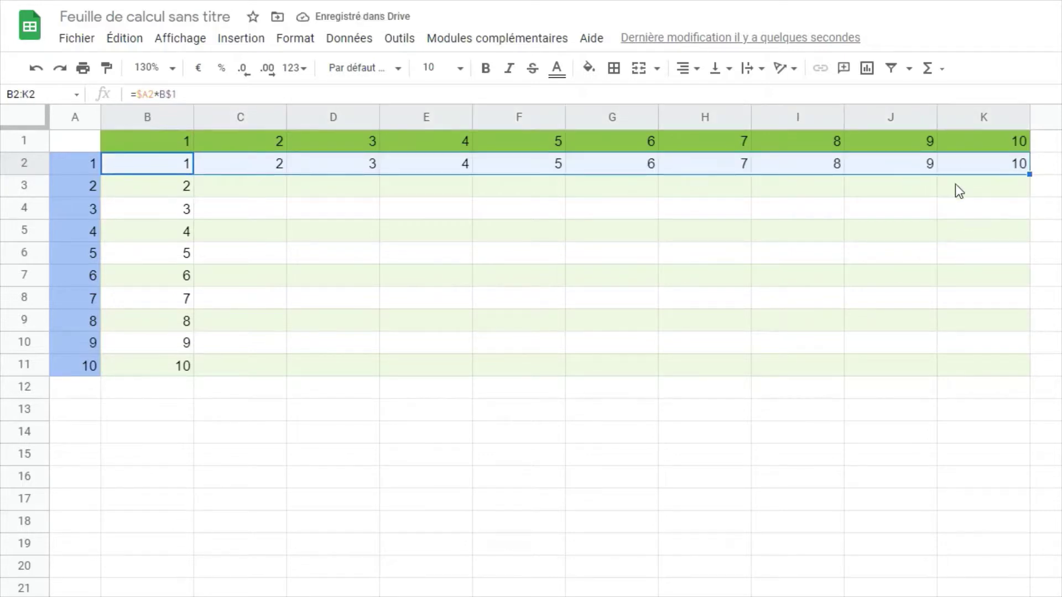
drag(1027, 175, 1047, 364)
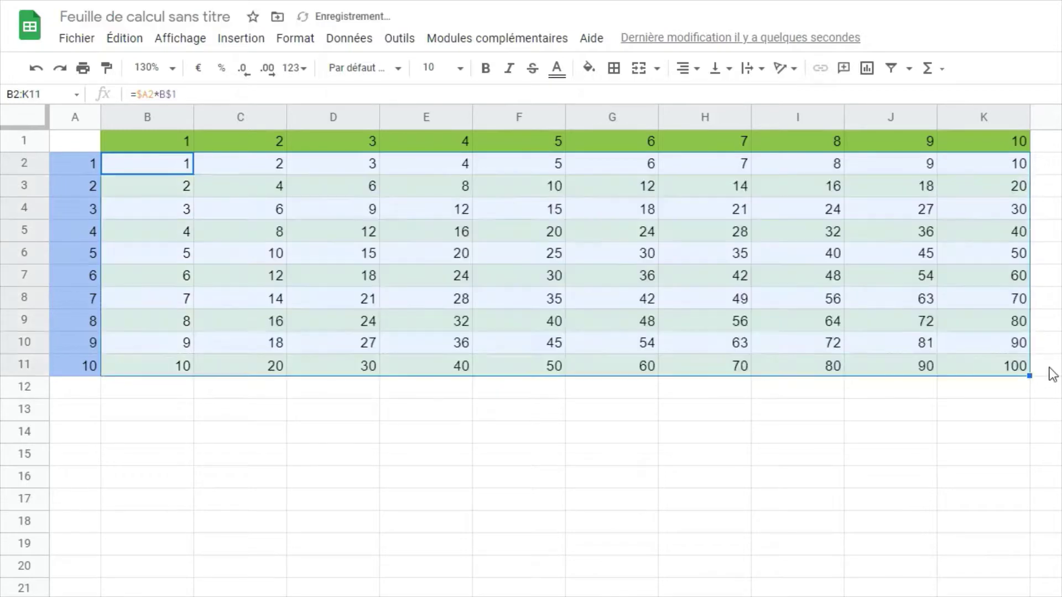
Check the formulas in H11, F8, I6, C8 and E4 of the finished table.
click(957, 424)
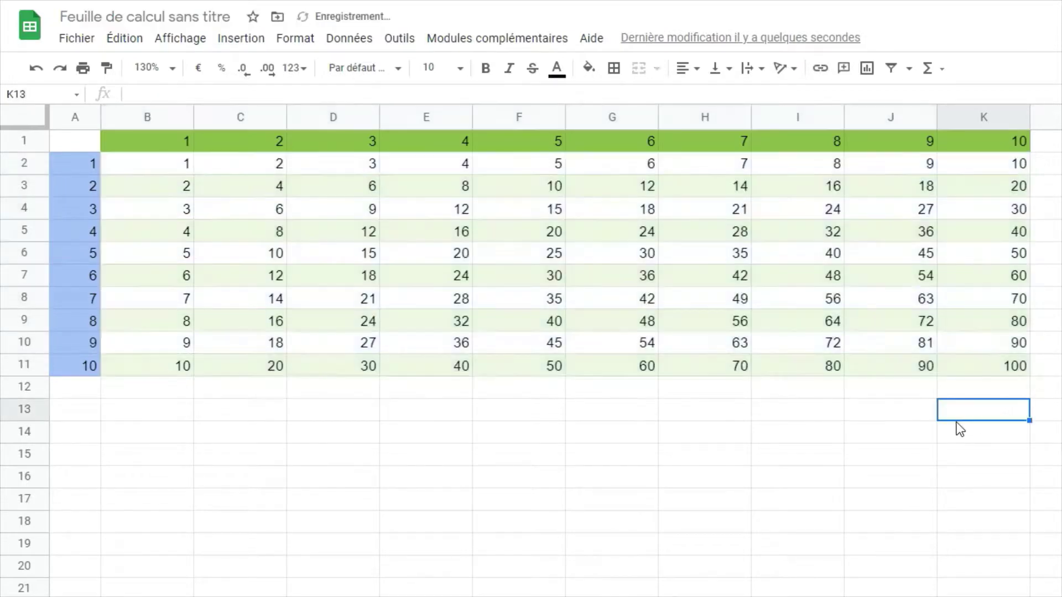
click(736, 367)
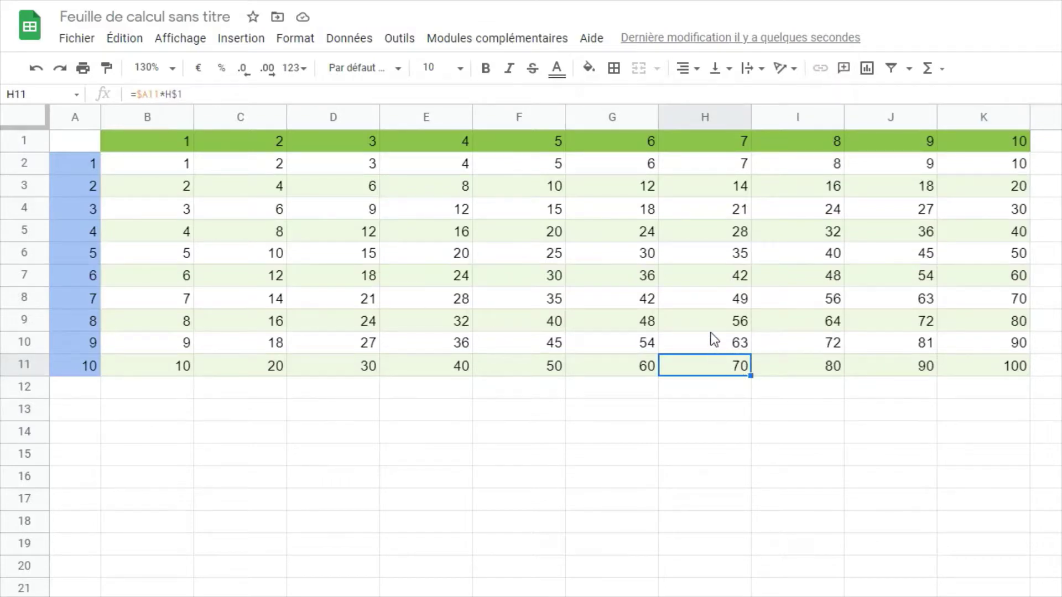
key(Up)
key(Up)
key(Up)
key(Left)
key(Left)
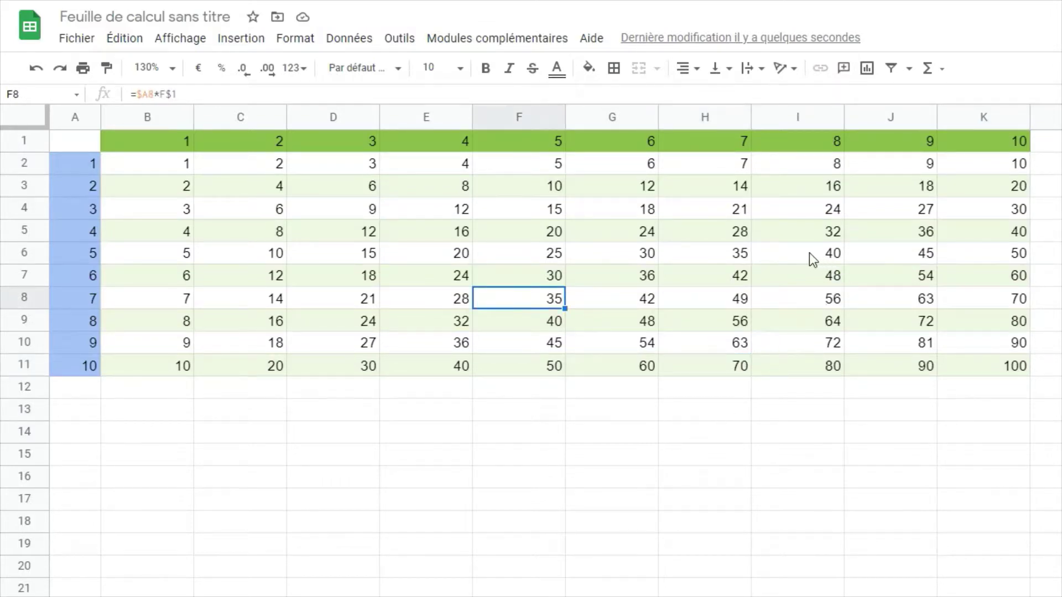
click(809, 254)
click(247, 305)
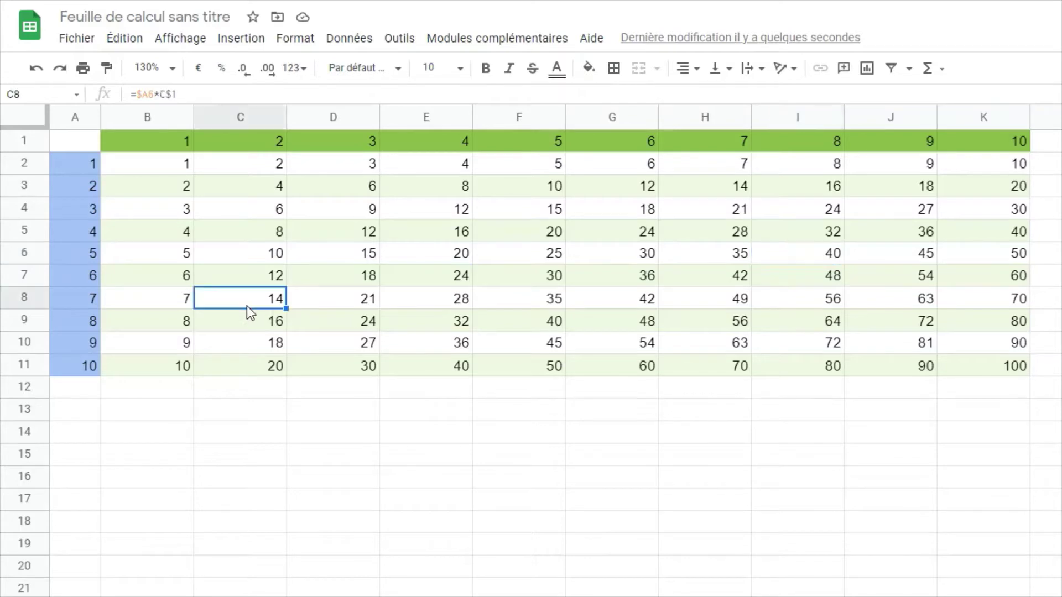
click(442, 213)
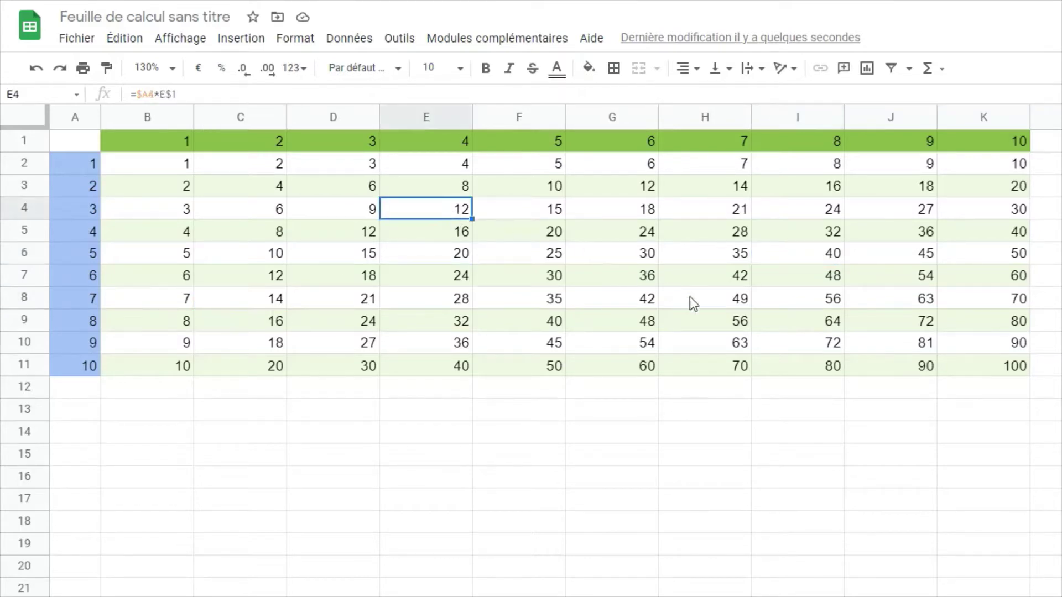
click(519, 432)
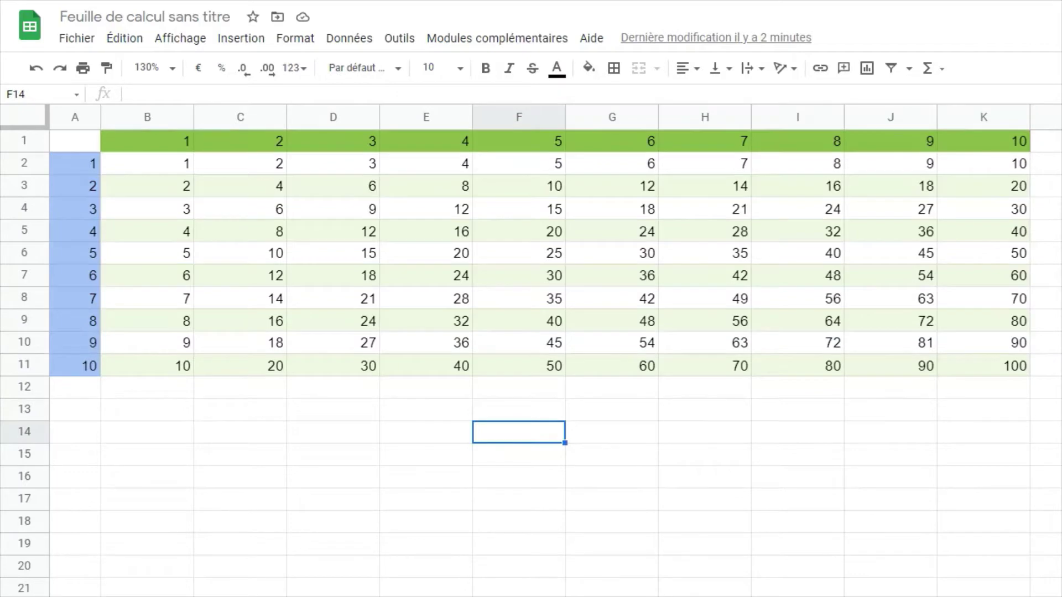
Type =B1 in F14 and cycle it with F4 to =$B1, locking only the column.
text(=)
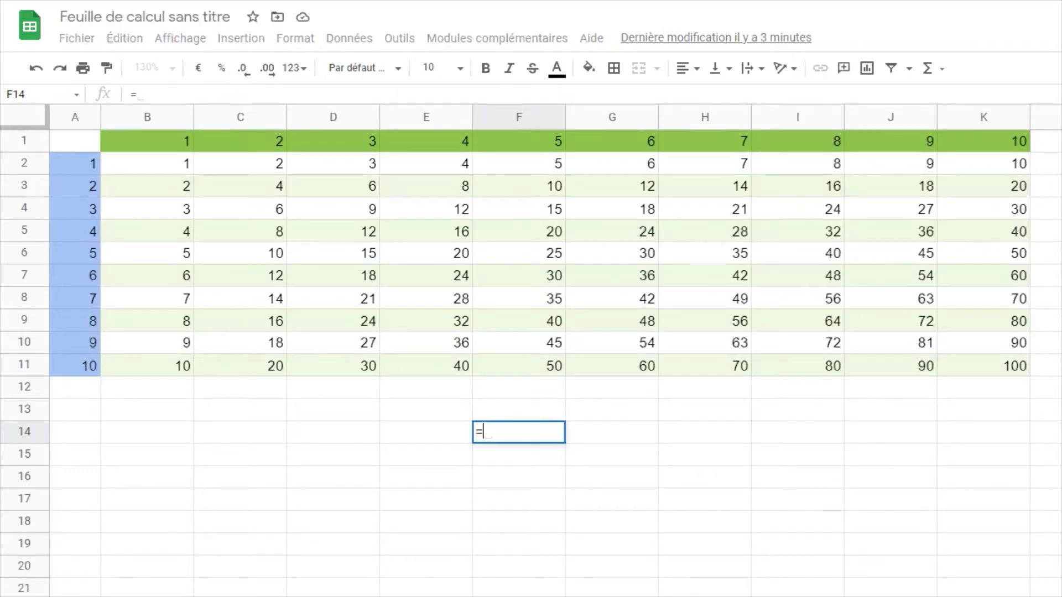
text(B1)
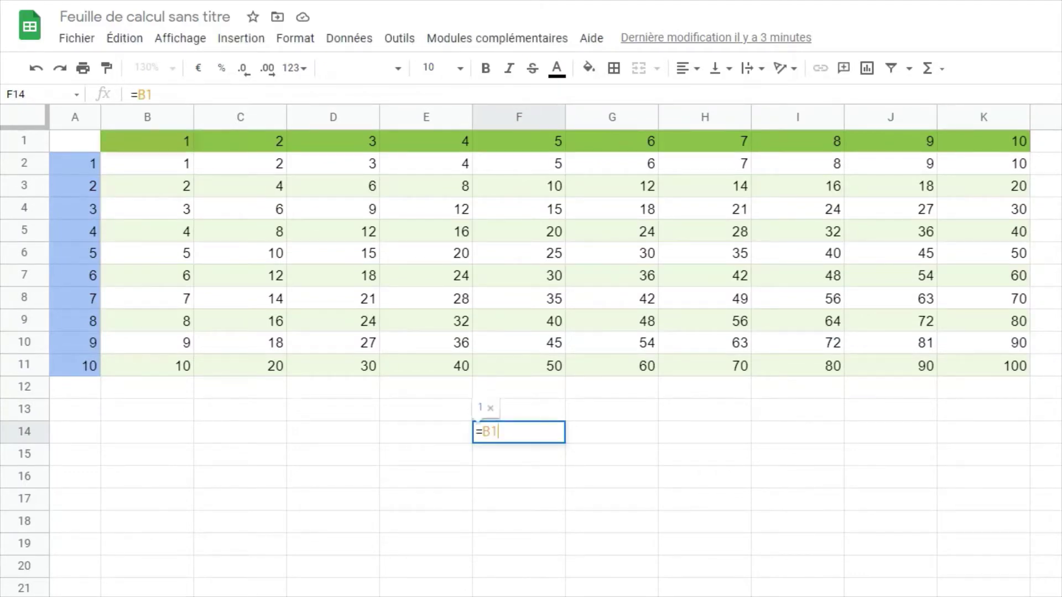
key(F4)
key(F4)
key(F4)
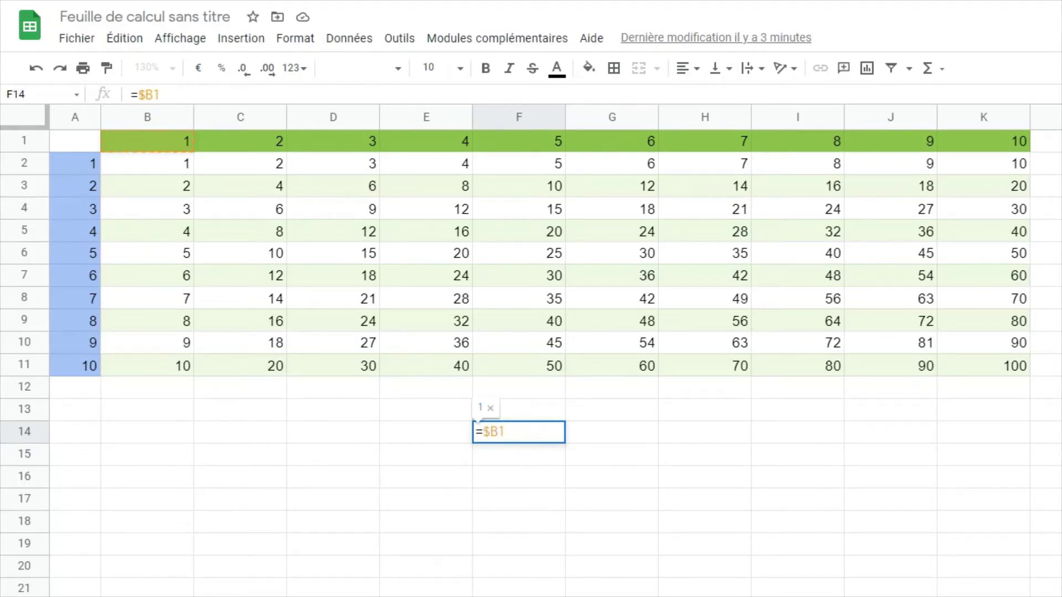